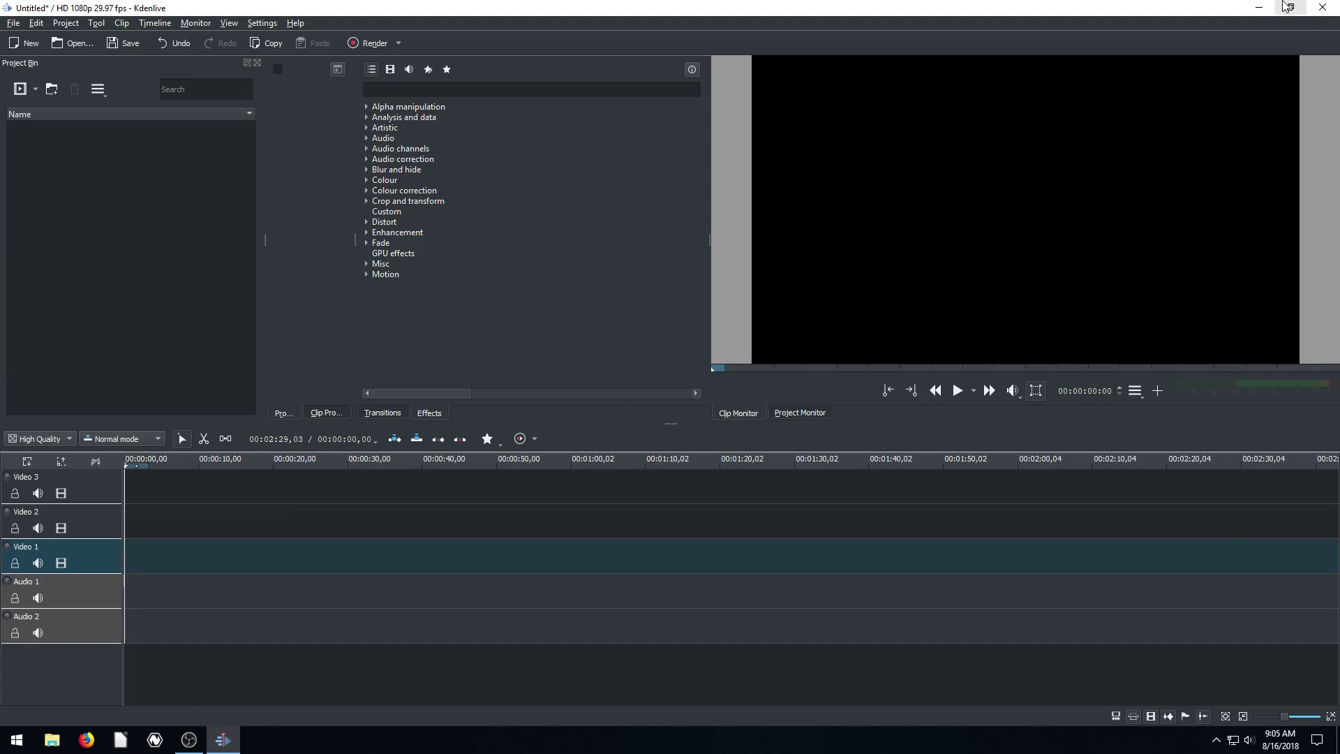
- Show the Project Monitor and redock the Project Bin panel beside the Effects panel
{"action": "left_click", "coordinate": [1261, 10]}
{"action": "left_click", "coordinate": [233, 740]}
{"action": "left_click", "coordinate": [809, 412]}
{"action": "left_click", "coordinate": [738, 412]}
{"action": "left_click", "coordinate": [799, 413]}
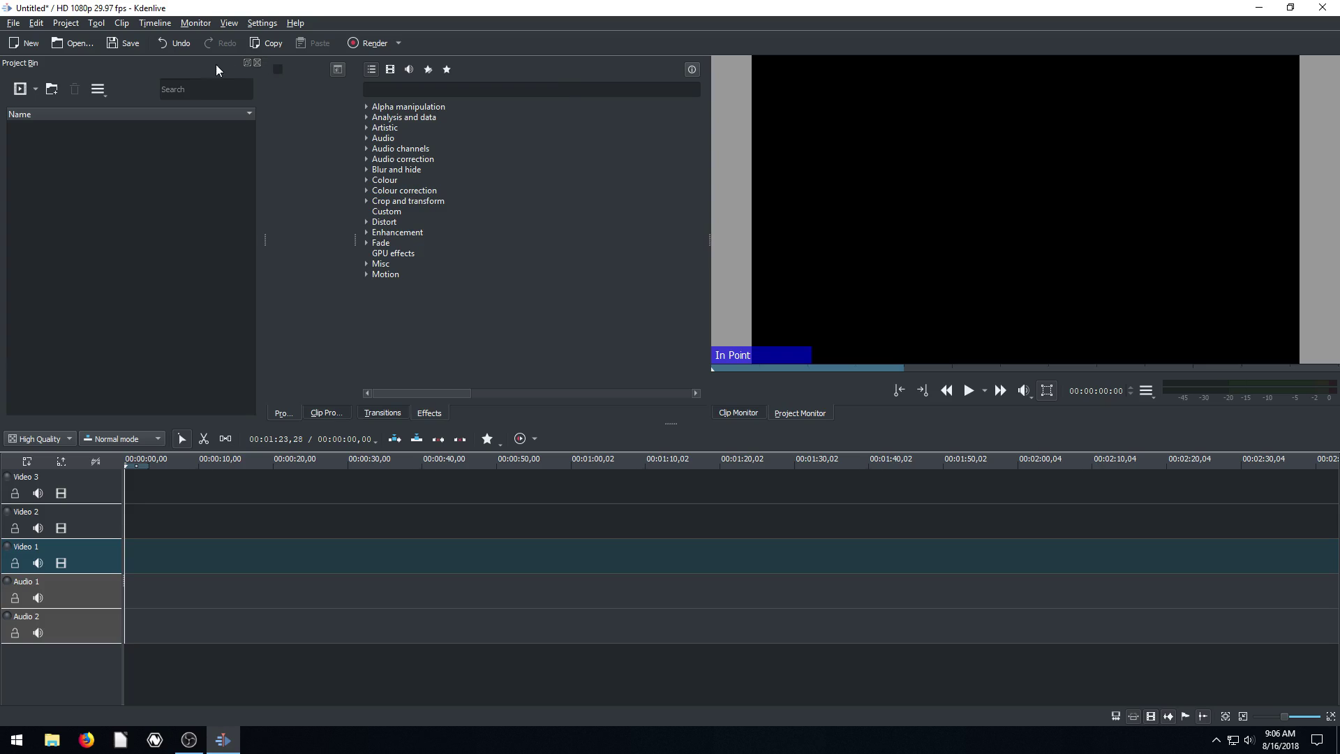
{"action": "left_click_drag", "start_coordinate": [169, 66], "coordinate": [279, 88]}
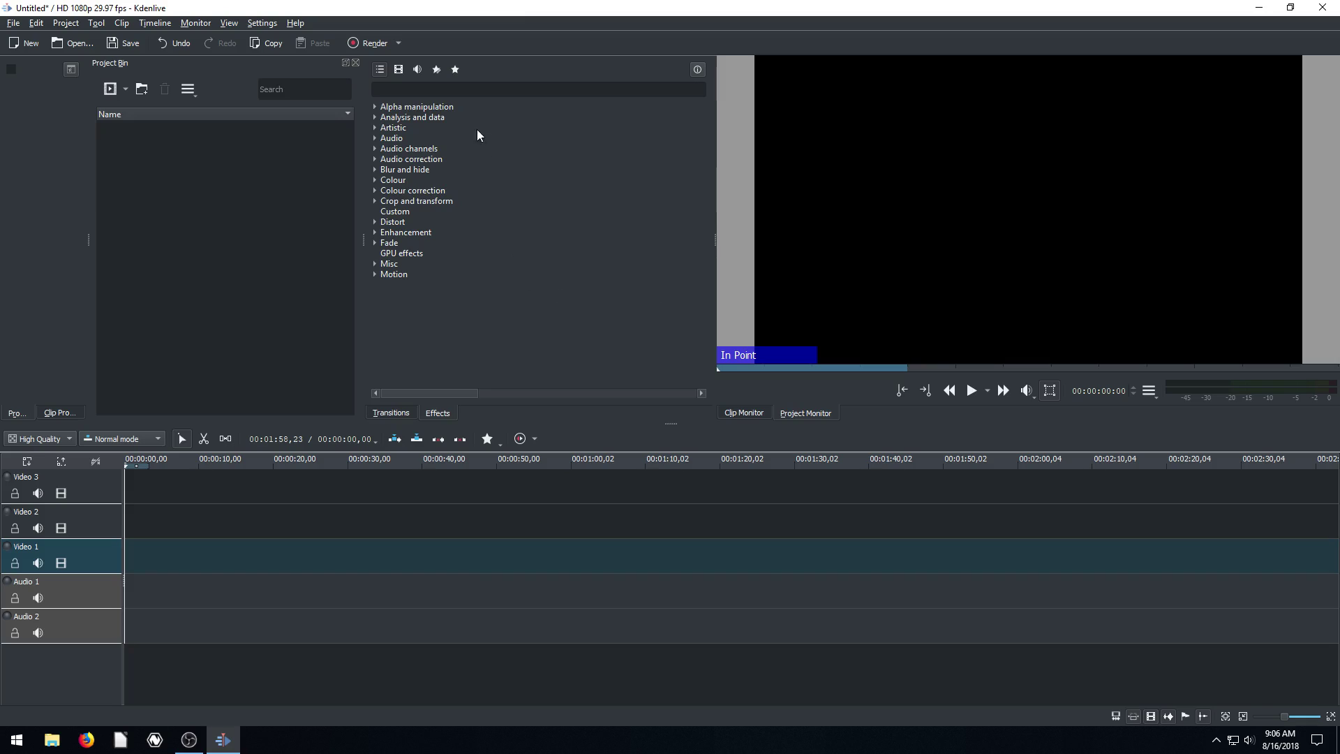
- Browse the effect categories, then search 'fade' to show the Fade category's four effects
{"action": "left_click", "coordinate": [498, 117]}
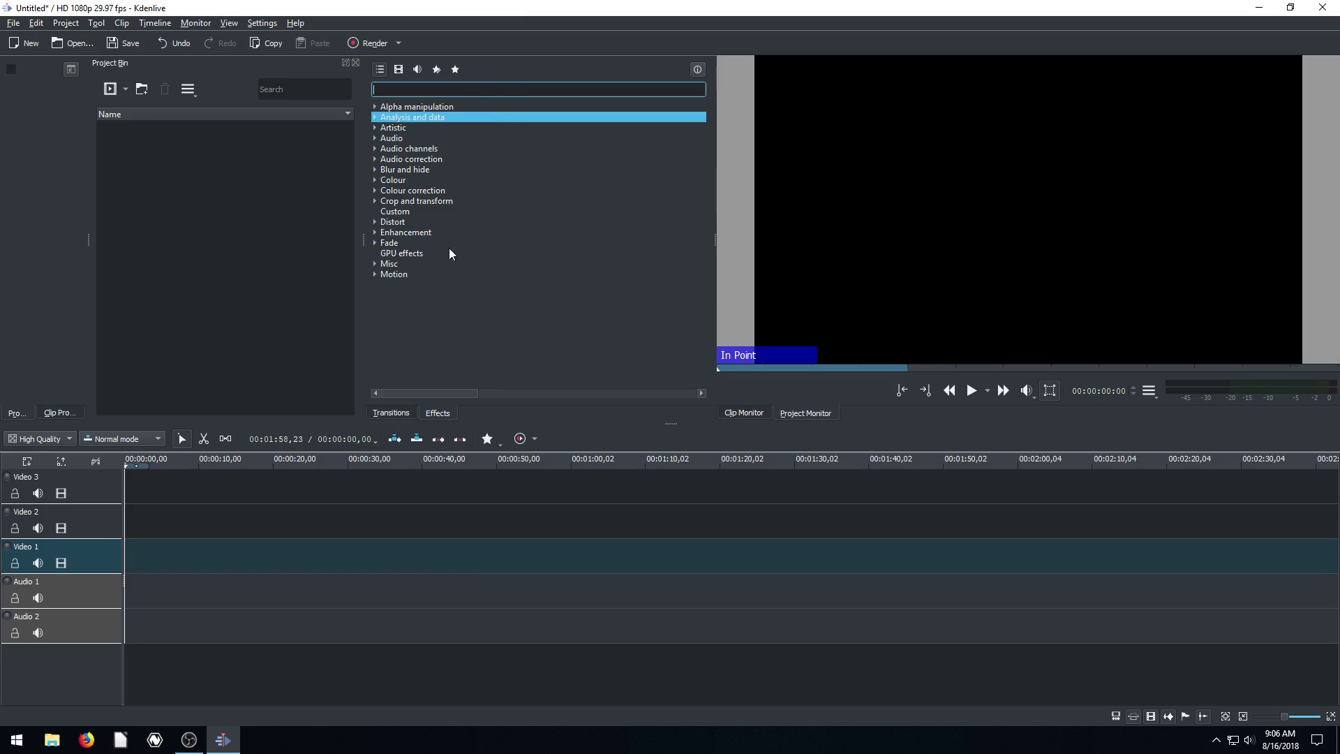
{"action": "left_click", "coordinate": [374, 179]}
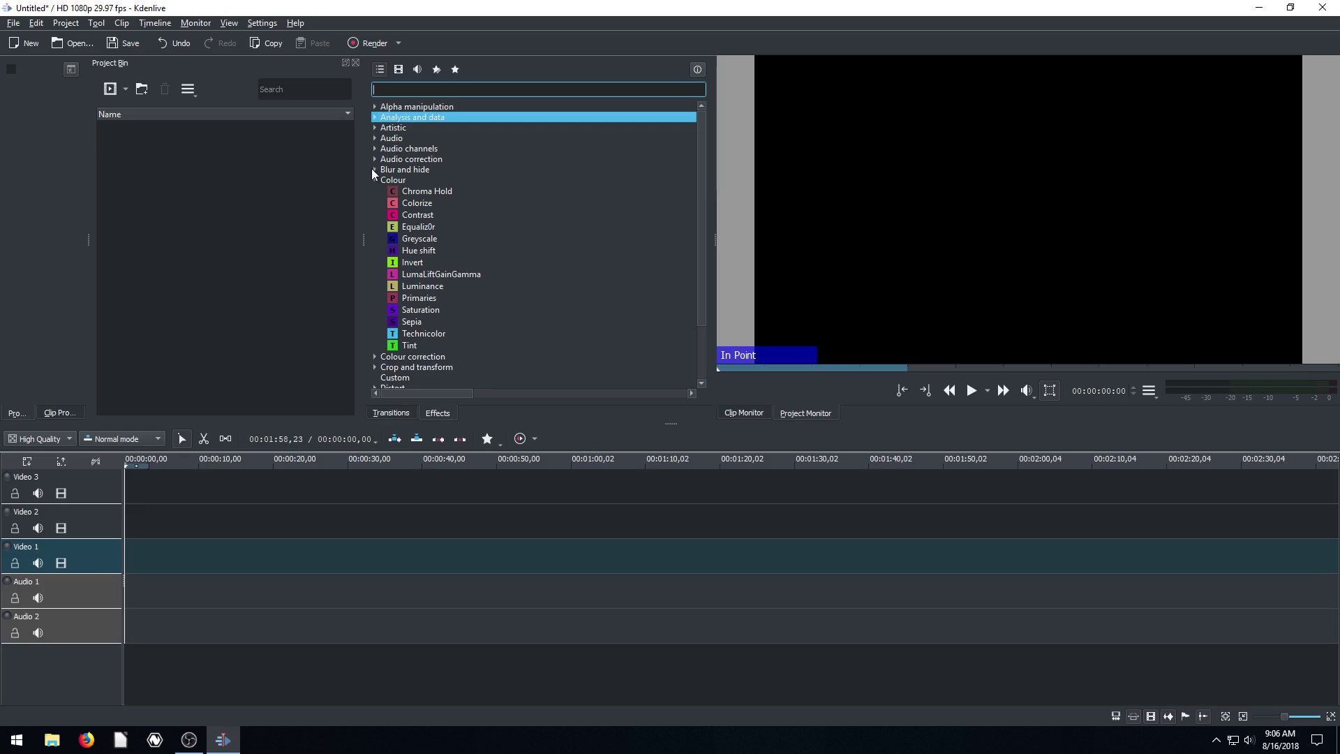
{"action": "left_click", "coordinate": [375, 170]}
{"action": "left_click", "coordinate": [374, 139]}
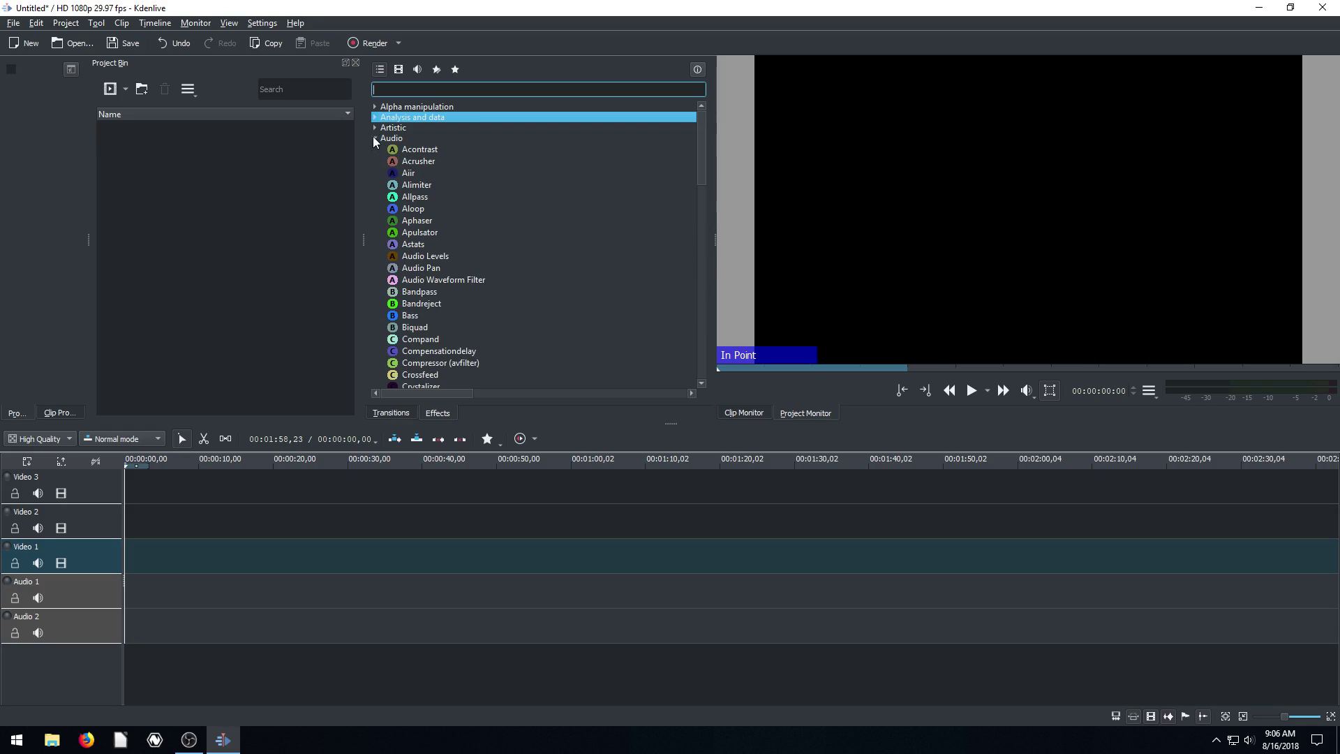
{"action": "left_click", "coordinate": [374, 139]}
{"action": "left_click", "coordinate": [374, 132]}
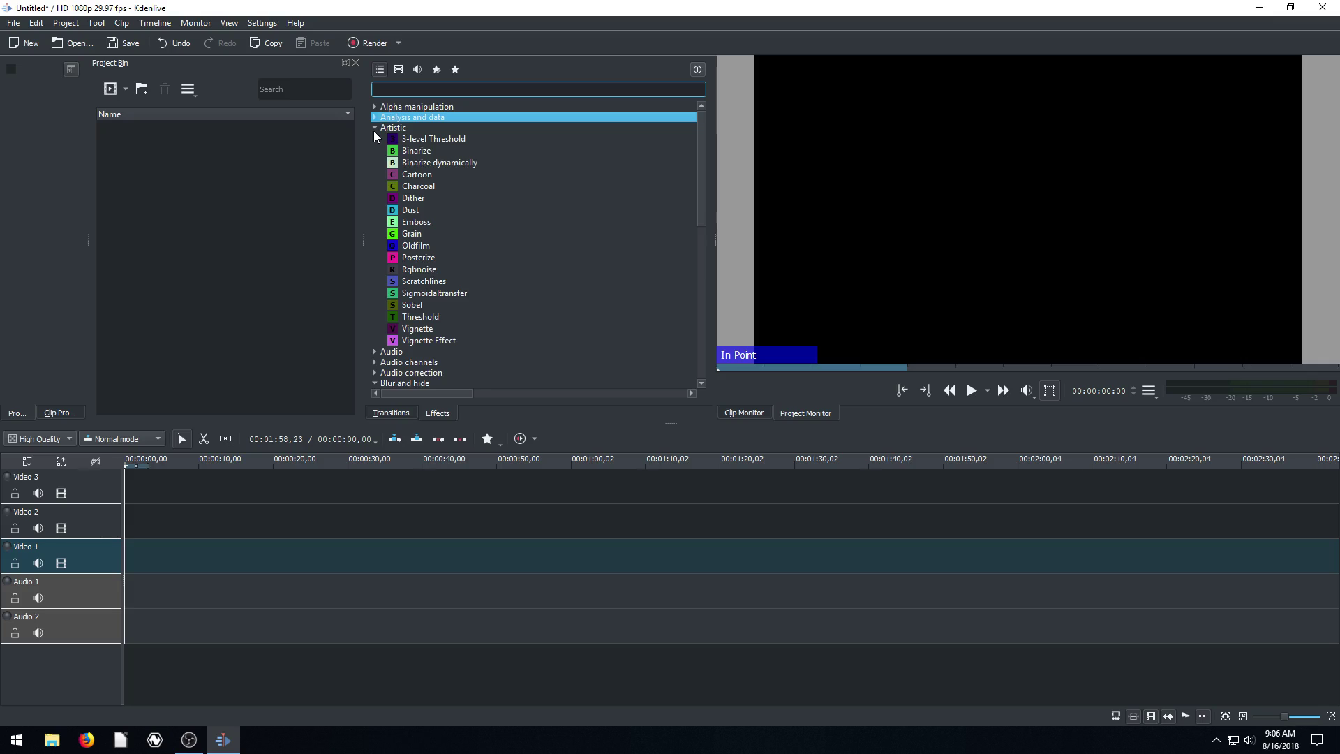
{"action": "left_click", "coordinate": [374, 131]}
{"action": "left_click", "coordinate": [375, 170]}
{"action": "left_click", "coordinate": [375, 179]}
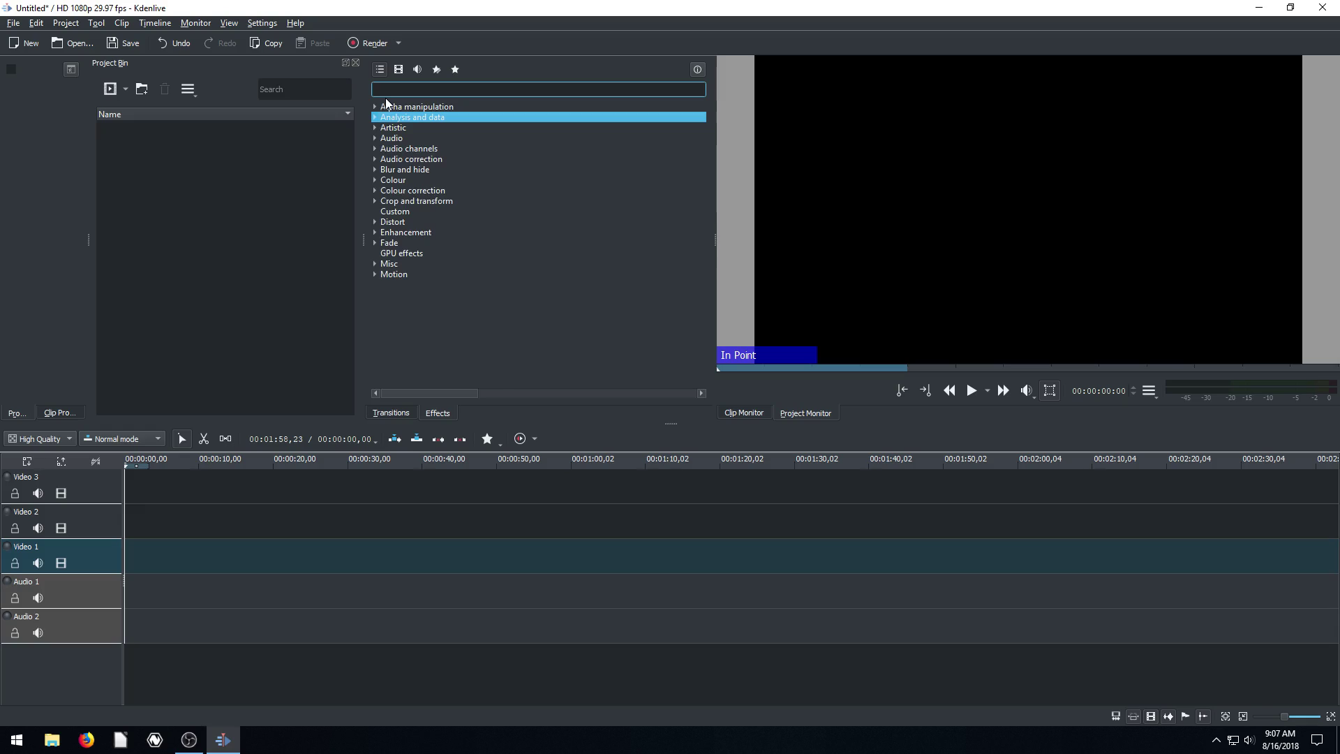
{"action": "type", "text": "fade"}
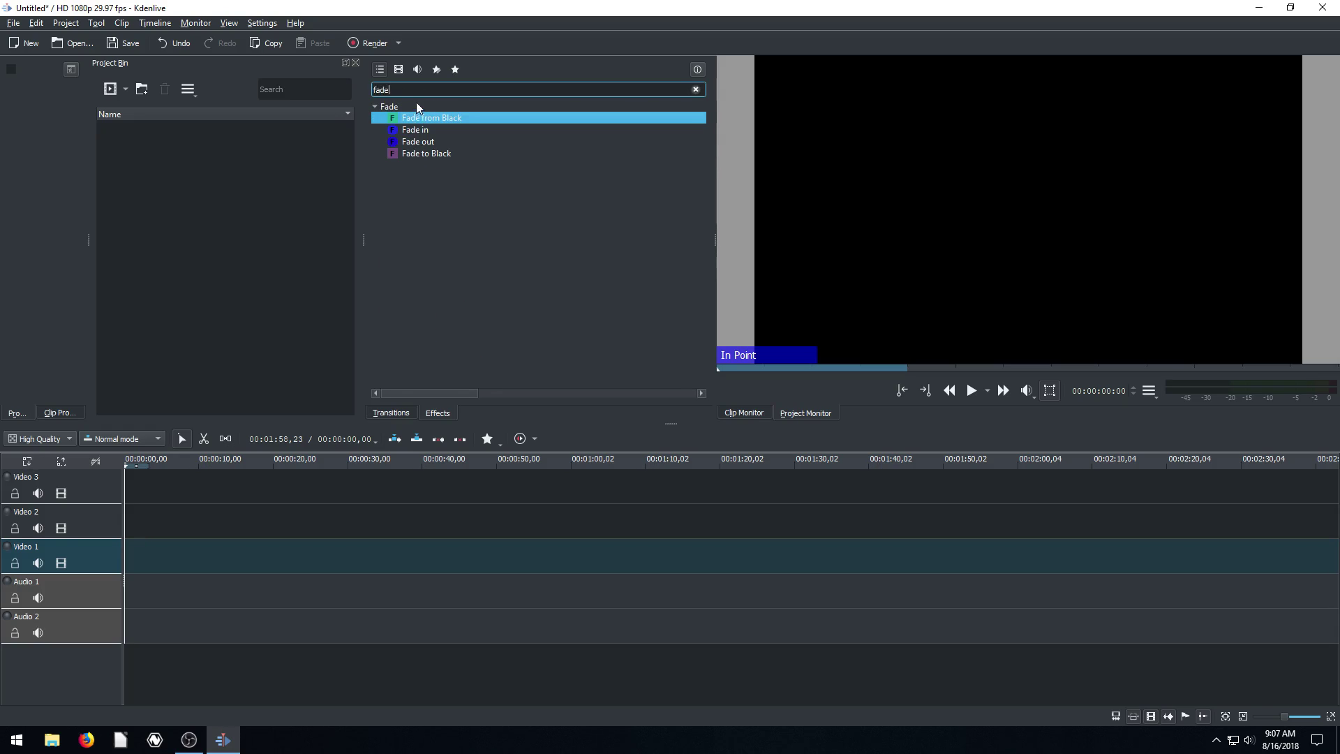
{"action": "key", "text": "BackSpace"}
{"action": "key", "text": "BackSpace"}
{"action": "key", "text": "BackSpace"}
{"action": "key", "text": "BackSpace"}
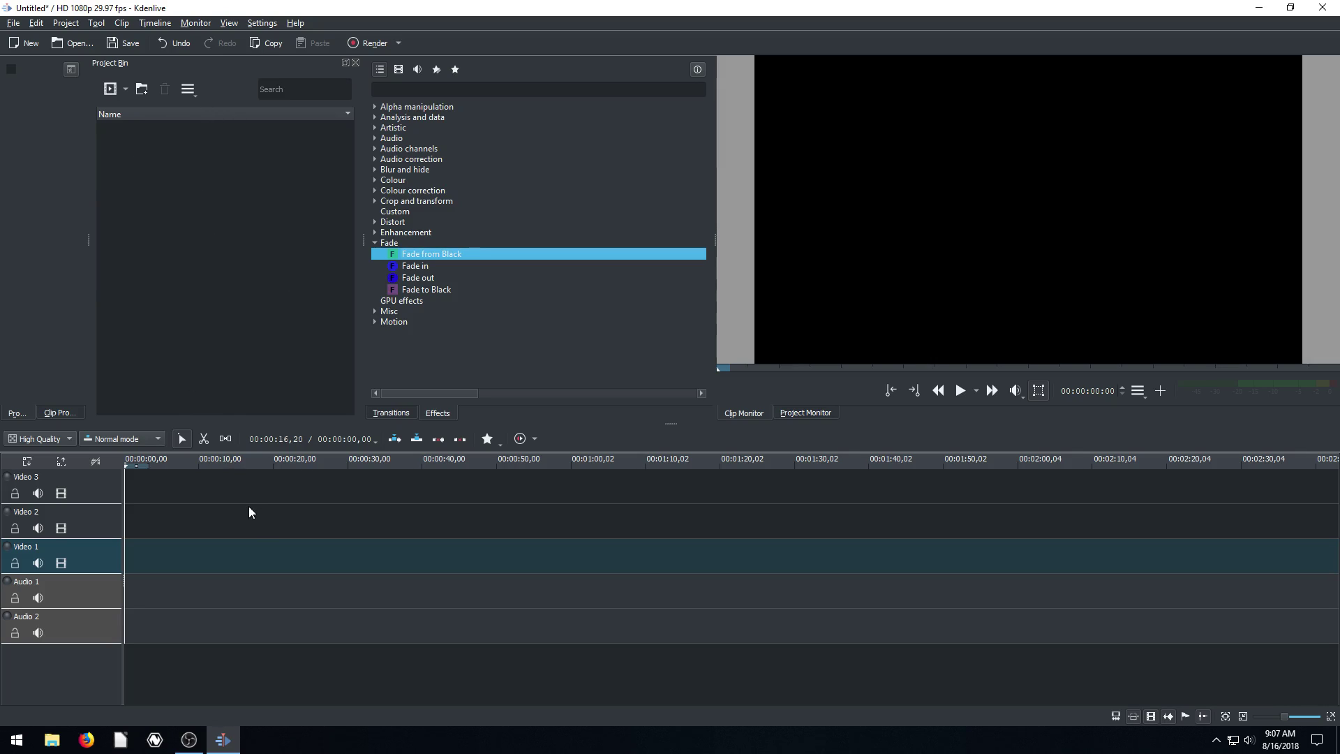
- Import tjintro.mp4 into the Project Bin with Project > Add Clip
{"action": "left_click", "coordinate": [14, 24]}
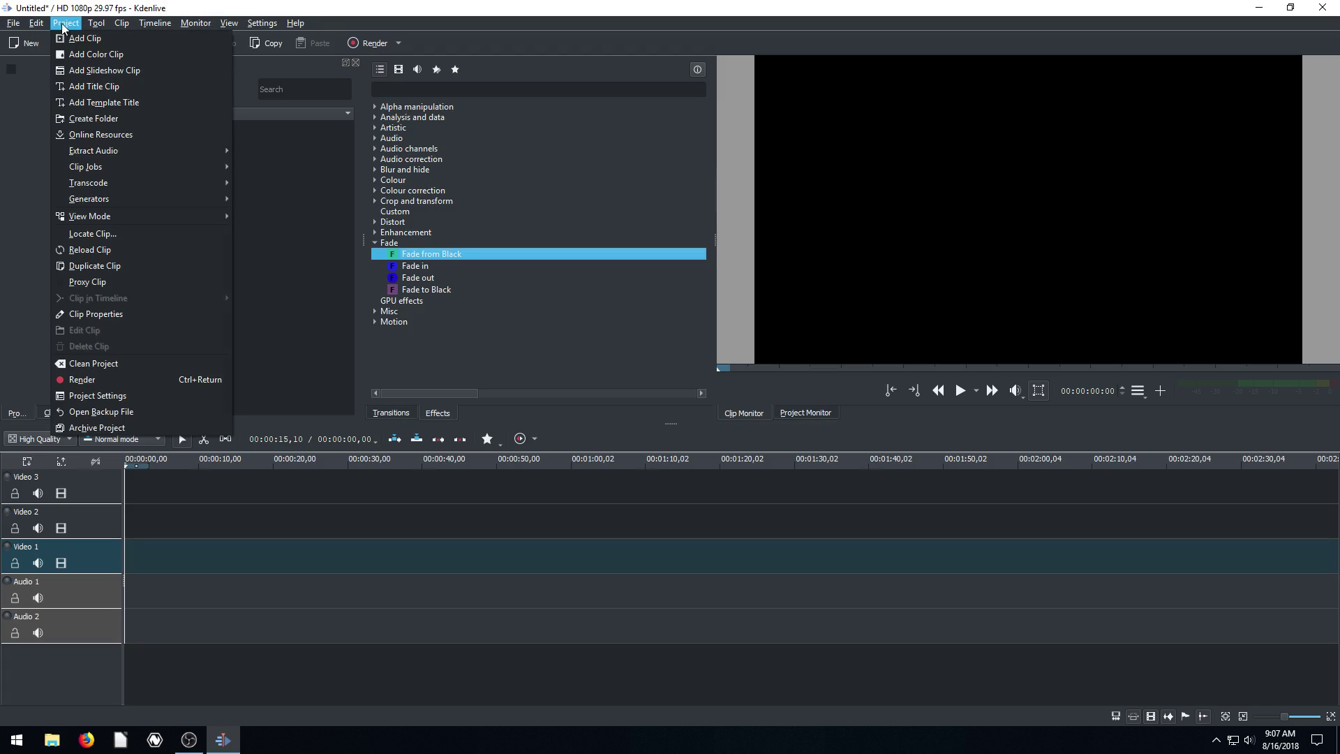
{"action": "left_click", "coordinate": [82, 43]}
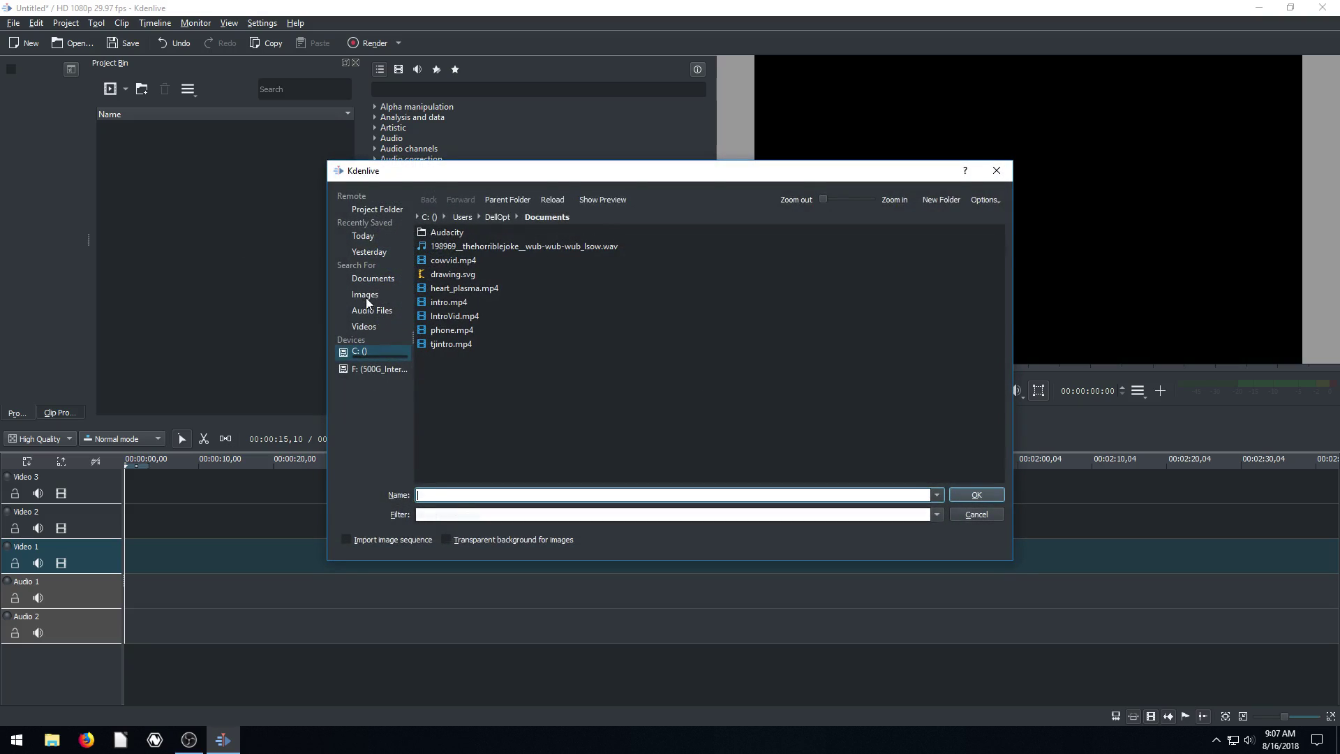
{"action": "left_click", "coordinate": [367, 298]}
{"action": "left_click", "coordinate": [369, 329]}
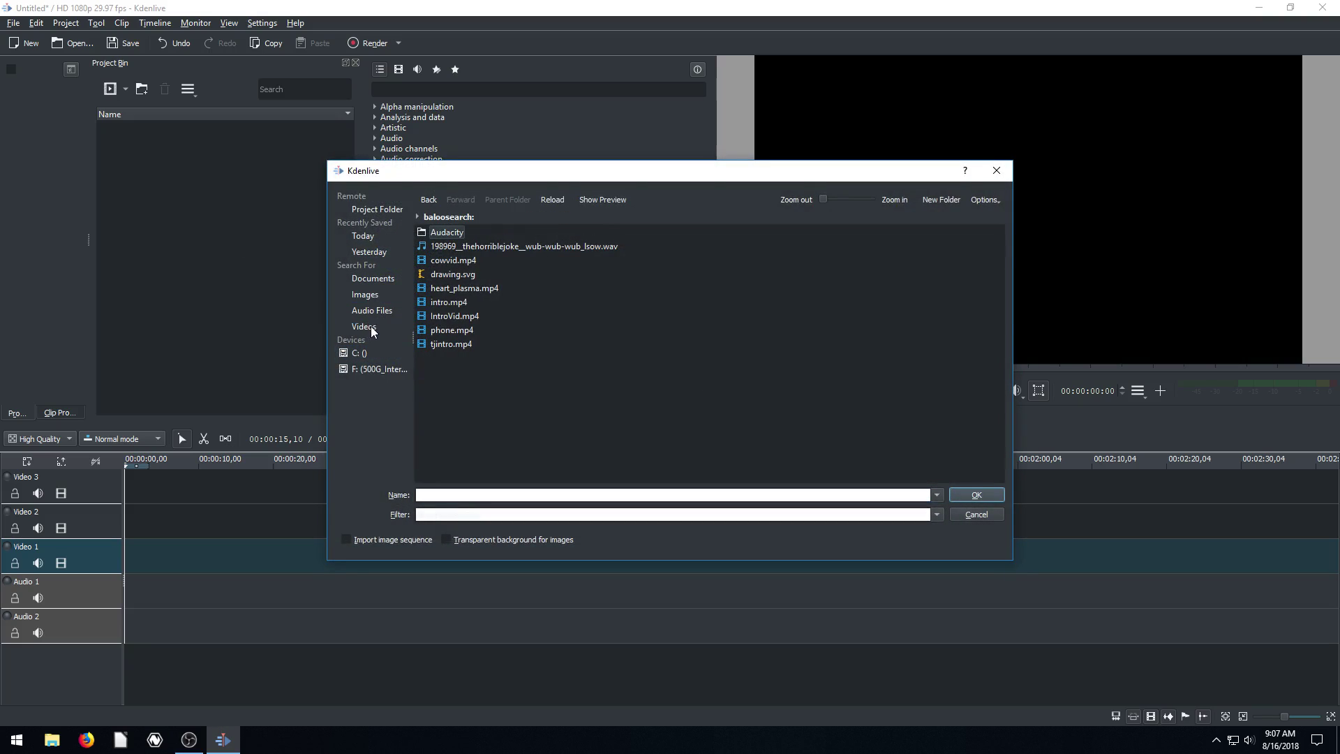
{"action": "left_click", "coordinate": [442, 318]}
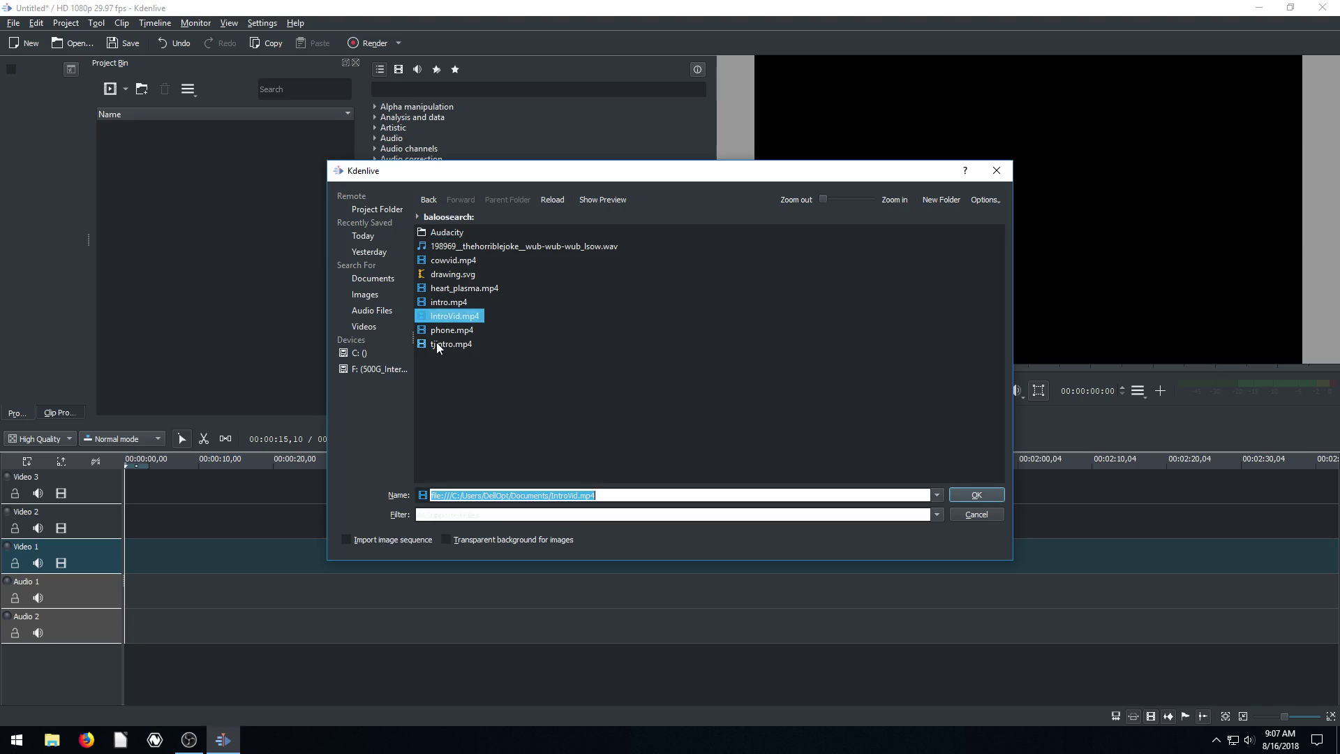
{"action": "left_click", "coordinate": [438, 344]}
{"action": "left_click", "coordinate": [974, 497]}
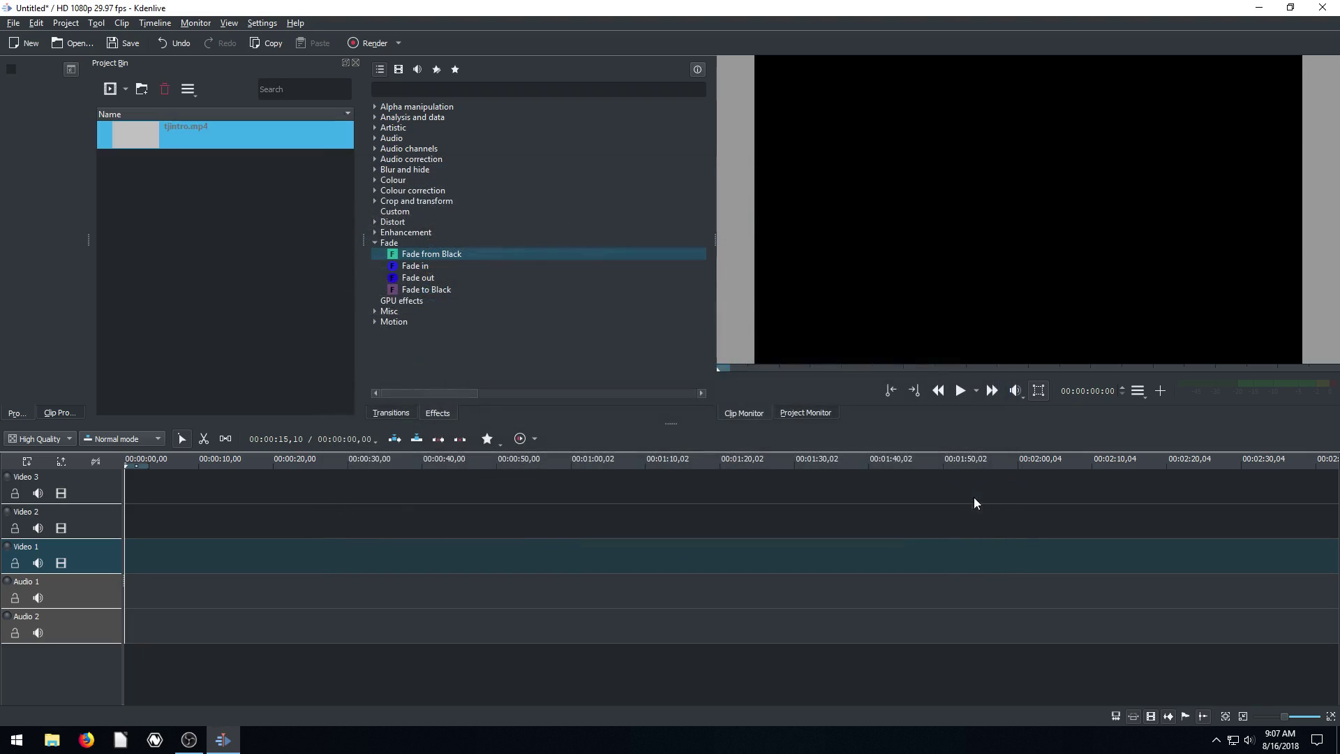
- Play tjintro.mp4 in the Clip Monitor and stop on the frame showing the Tj logo
{"action": "left_click", "coordinate": [964, 395]}
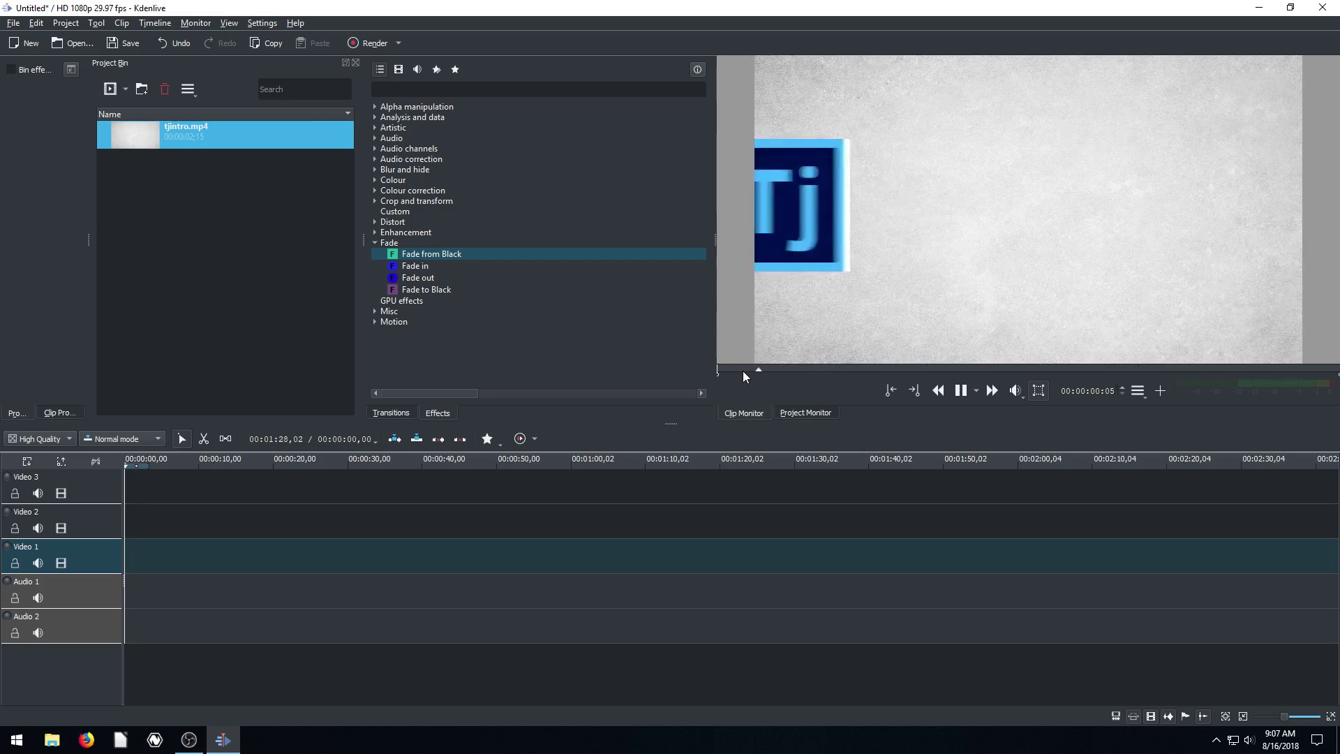
{"action": "left_click", "coordinate": [960, 391]}
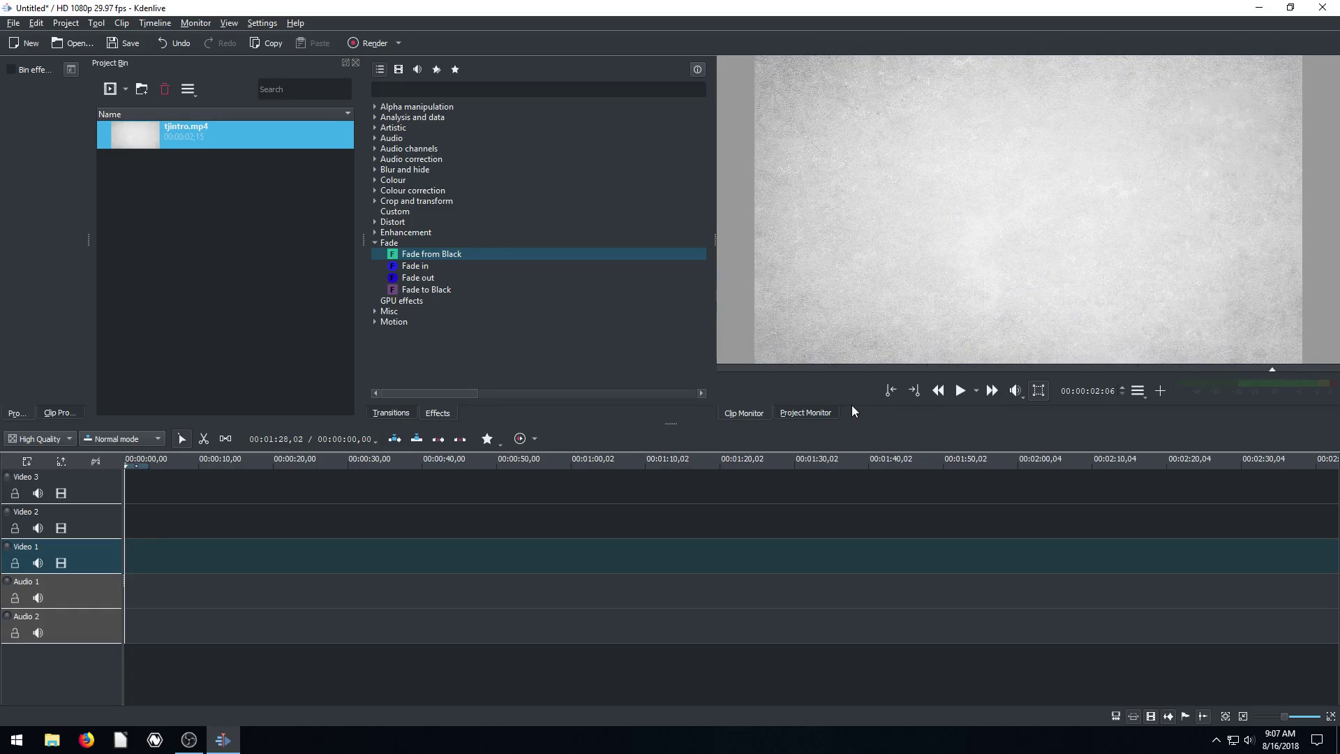
{"action": "left_click_drag", "start_coordinate": [1270, 366], "coordinate": [945, 371]}
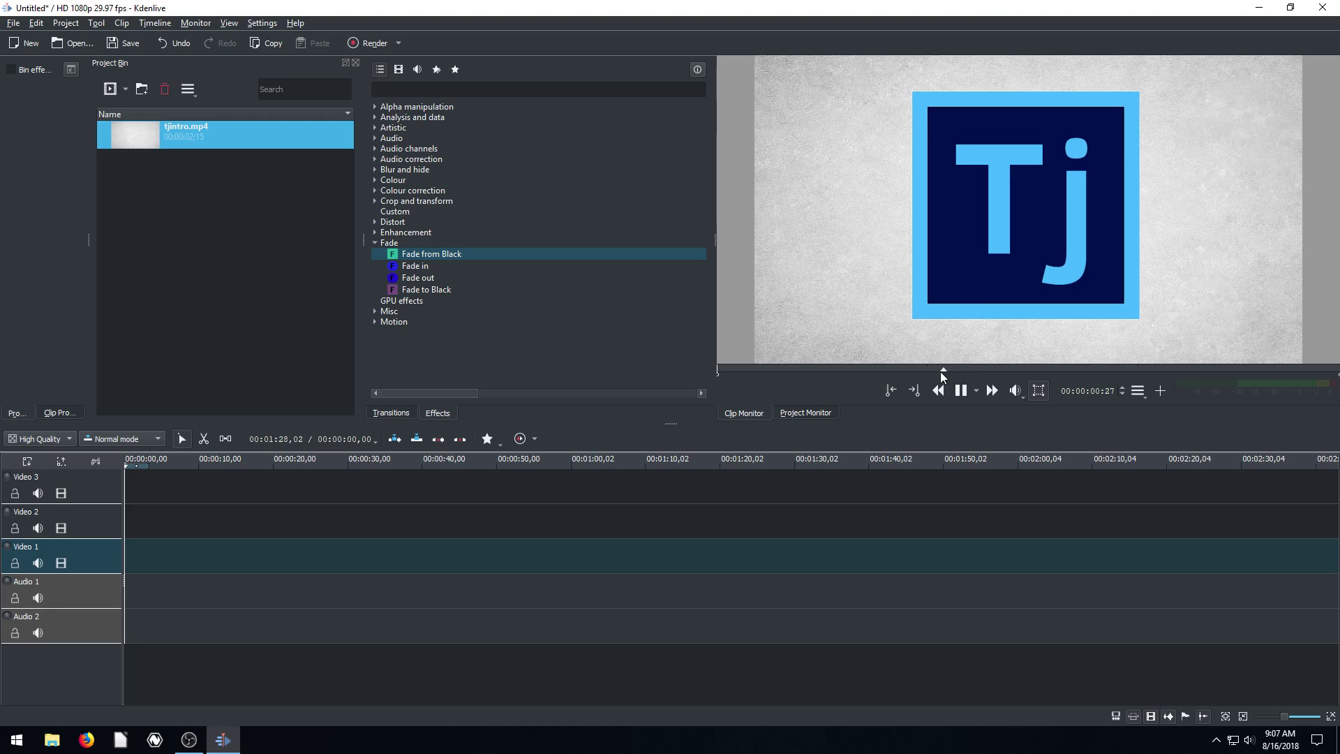
{"action": "key", "text": "space"}
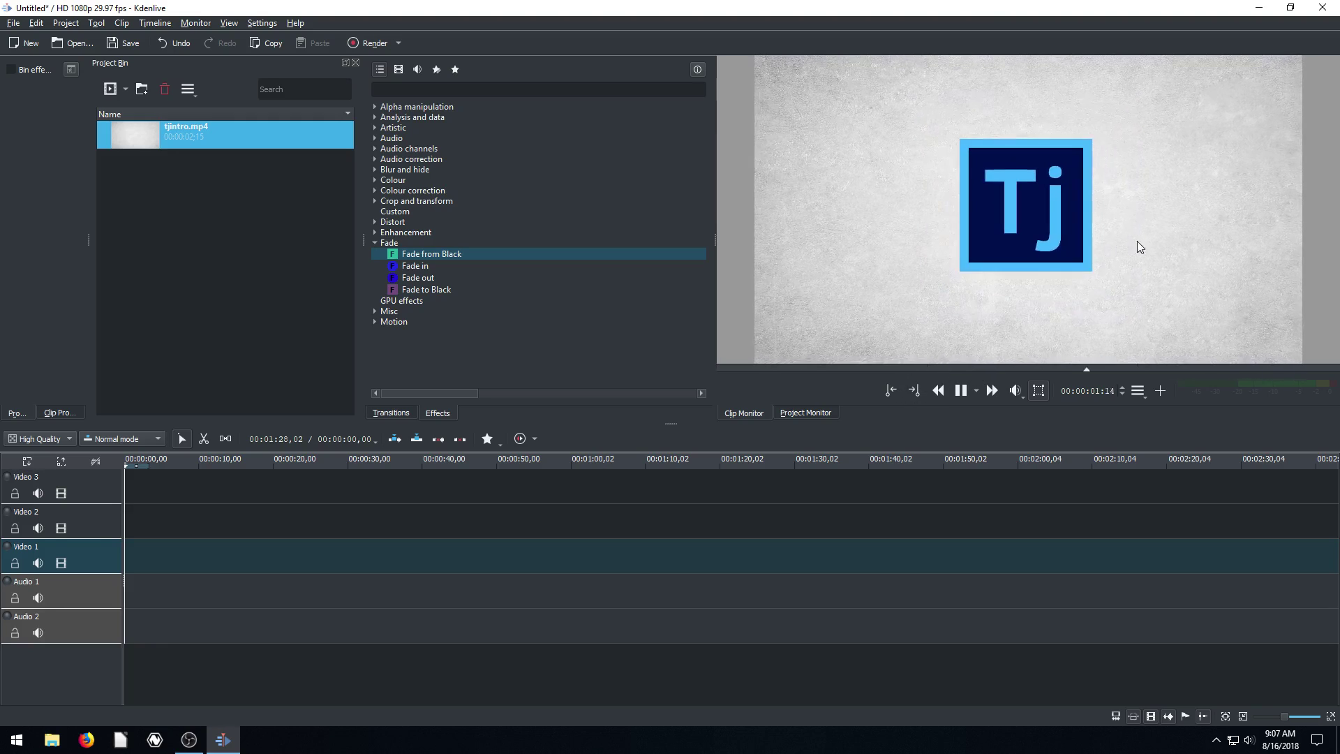
{"action": "scroll", "coordinate": [832, 275], "scroll_direction": "up", "scroll_amount": 15}
- Place tjintro.mp4 at 0:00 on Video 1, then play and scrub it in the Project Monitor
{"action": "left_click_drag", "start_coordinate": [132, 130], "coordinate": [132, 555]}
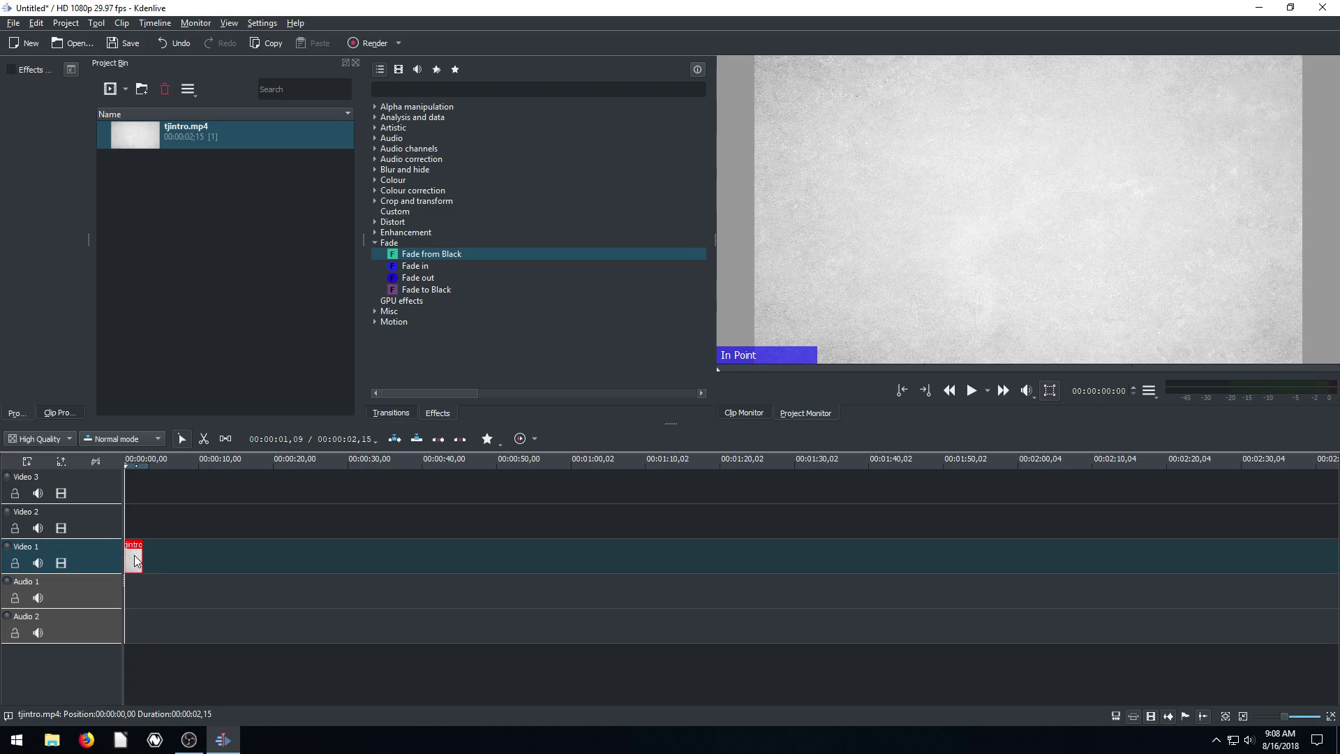
{"action": "left_click", "coordinate": [972, 390]}
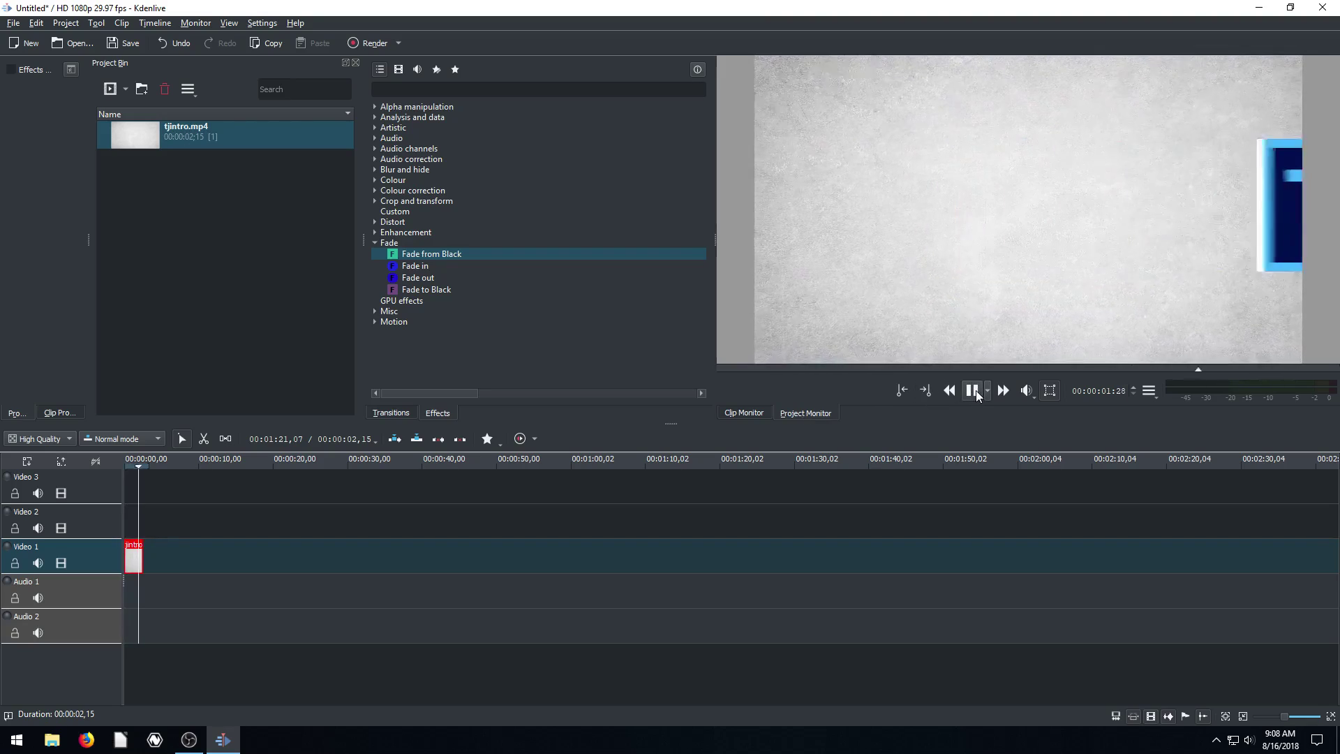
{"action": "left_click", "coordinate": [1079, 324]}
{"action": "left_click", "coordinate": [1067, 368]}
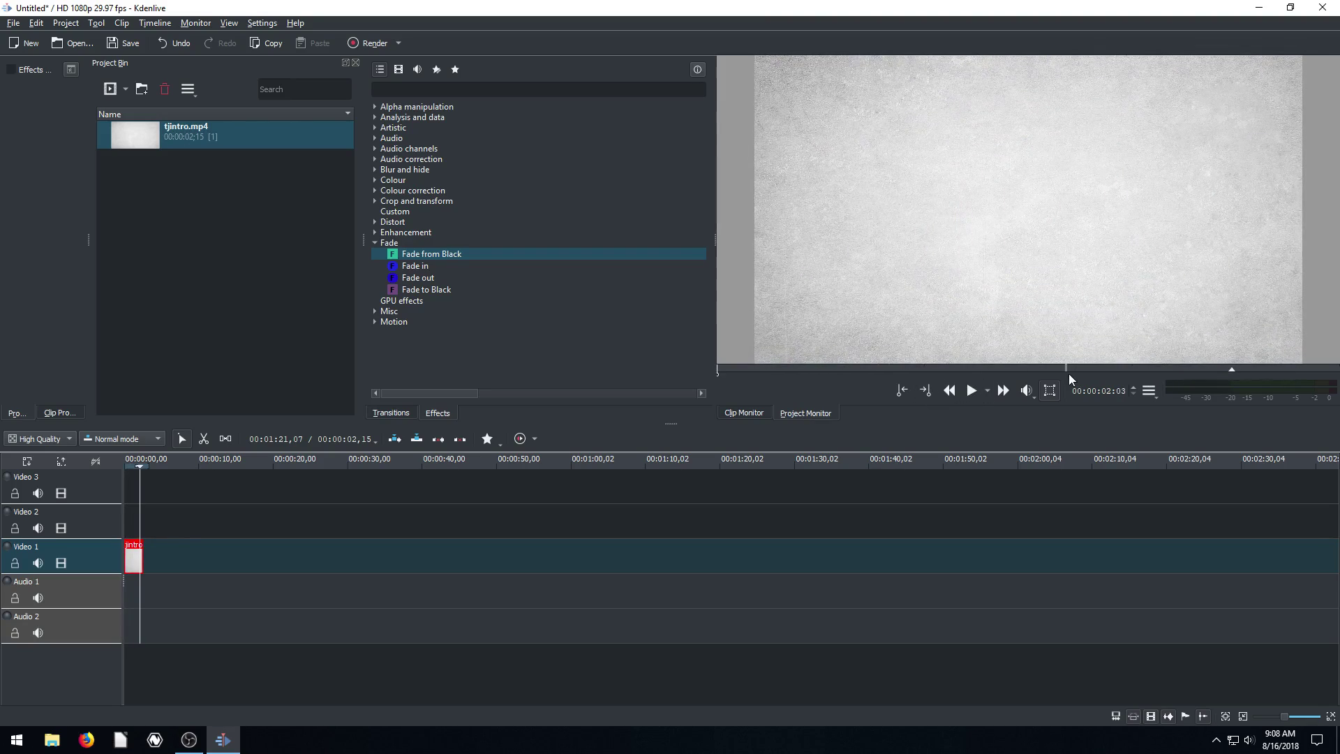
{"action": "mouse_move", "coordinate": [1000, 368]}
{"action": "left_mouse_down"}
{"action": "mouse_move", "coordinate": [915, 368]}
{"action": "mouse_move", "coordinate": [1010, 374]}
{"action": "mouse_move", "coordinate": [1013, 358]}
{"action": "mouse_move", "coordinate": [860, 320]}
{"action": "left_mouse_up"}
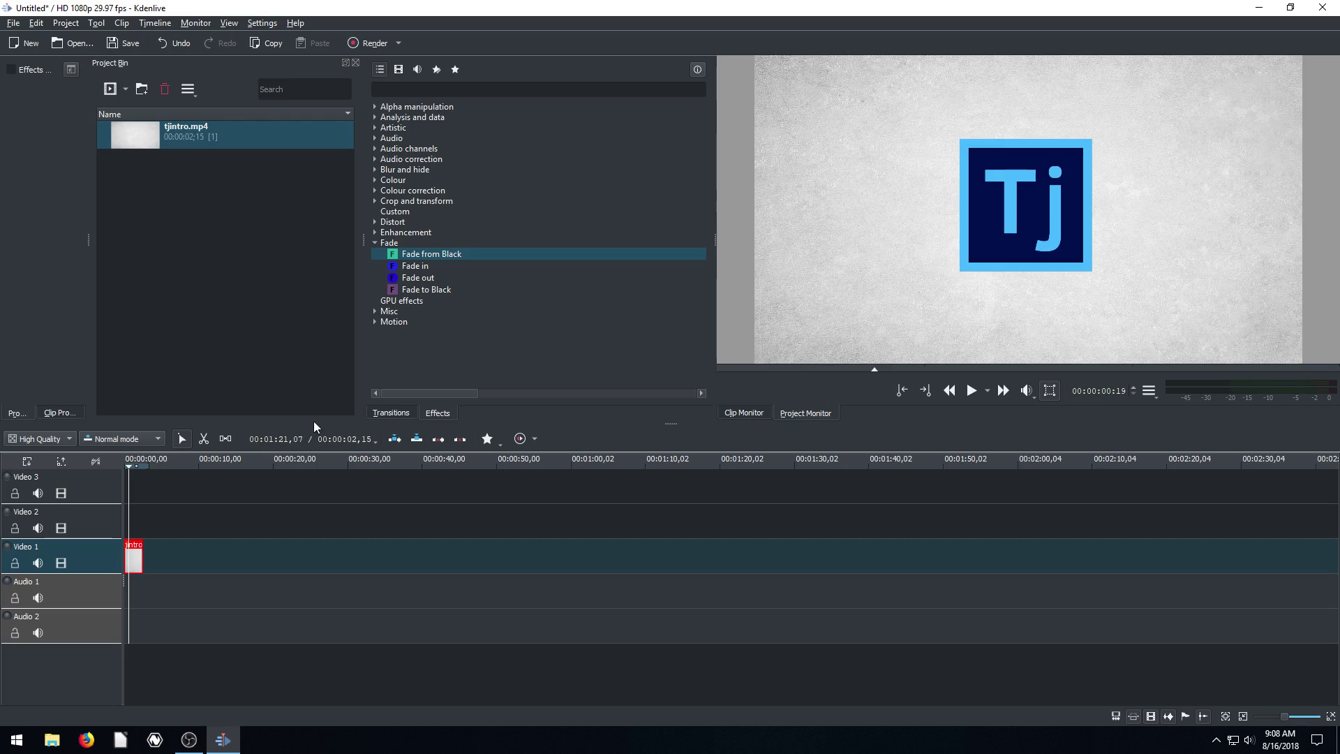
{"action": "left_click", "coordinate": [160, 468]}
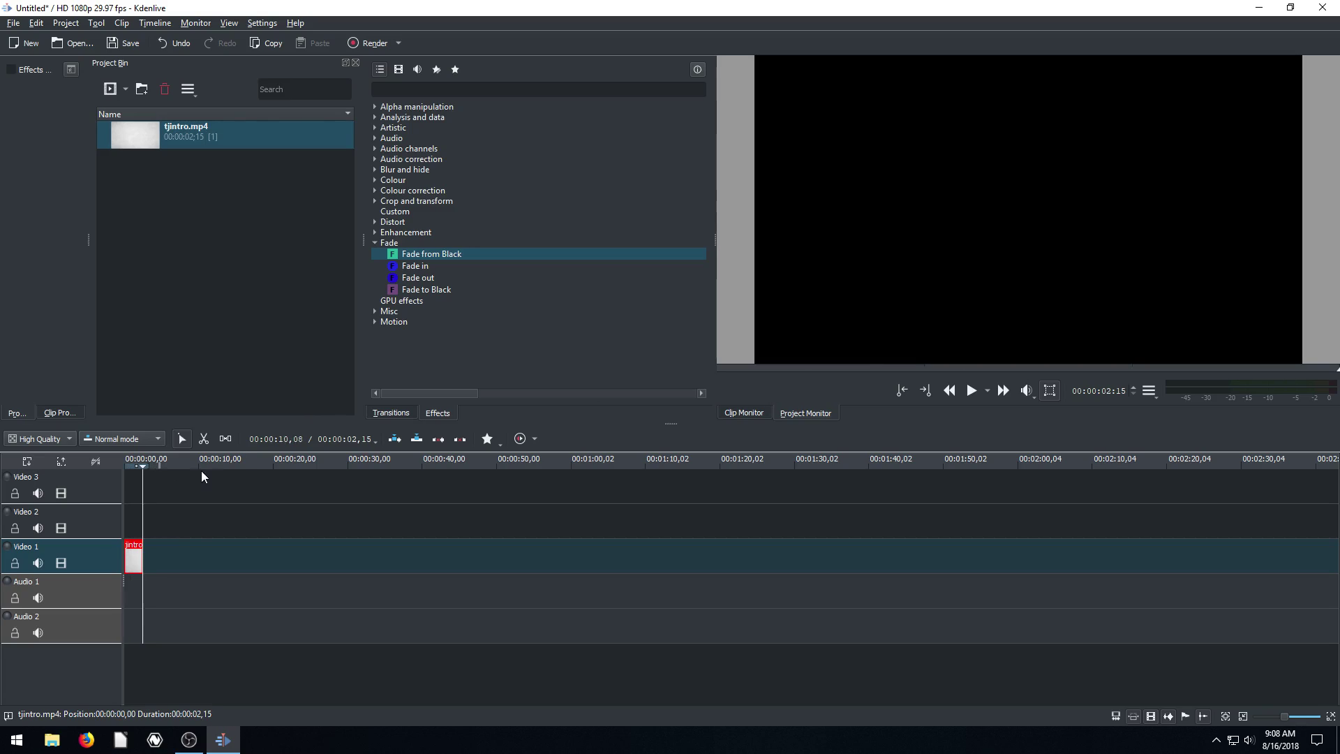
{"action": "left_click", "coordinate": [128, 467]}
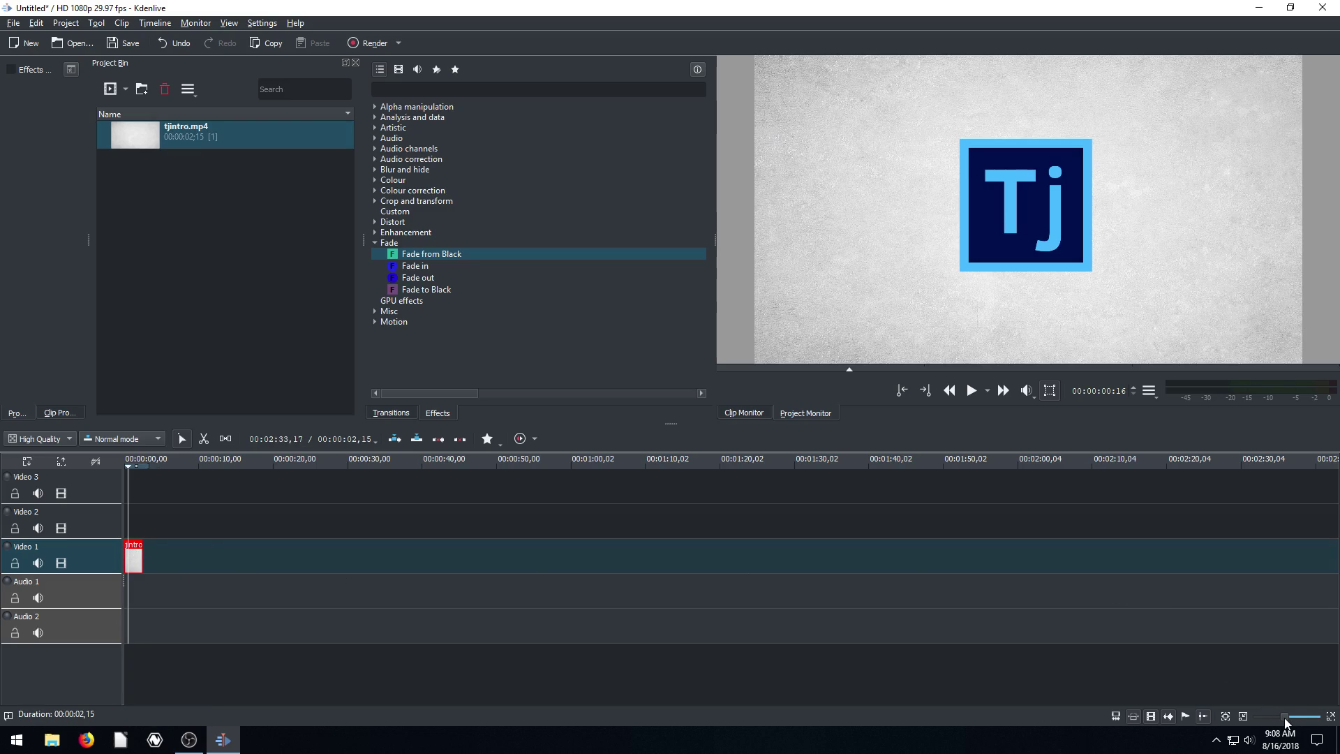
{"action": "left_click_drag", "start_coordinate": [1286, 722], "coordinate": [1303, 721]}
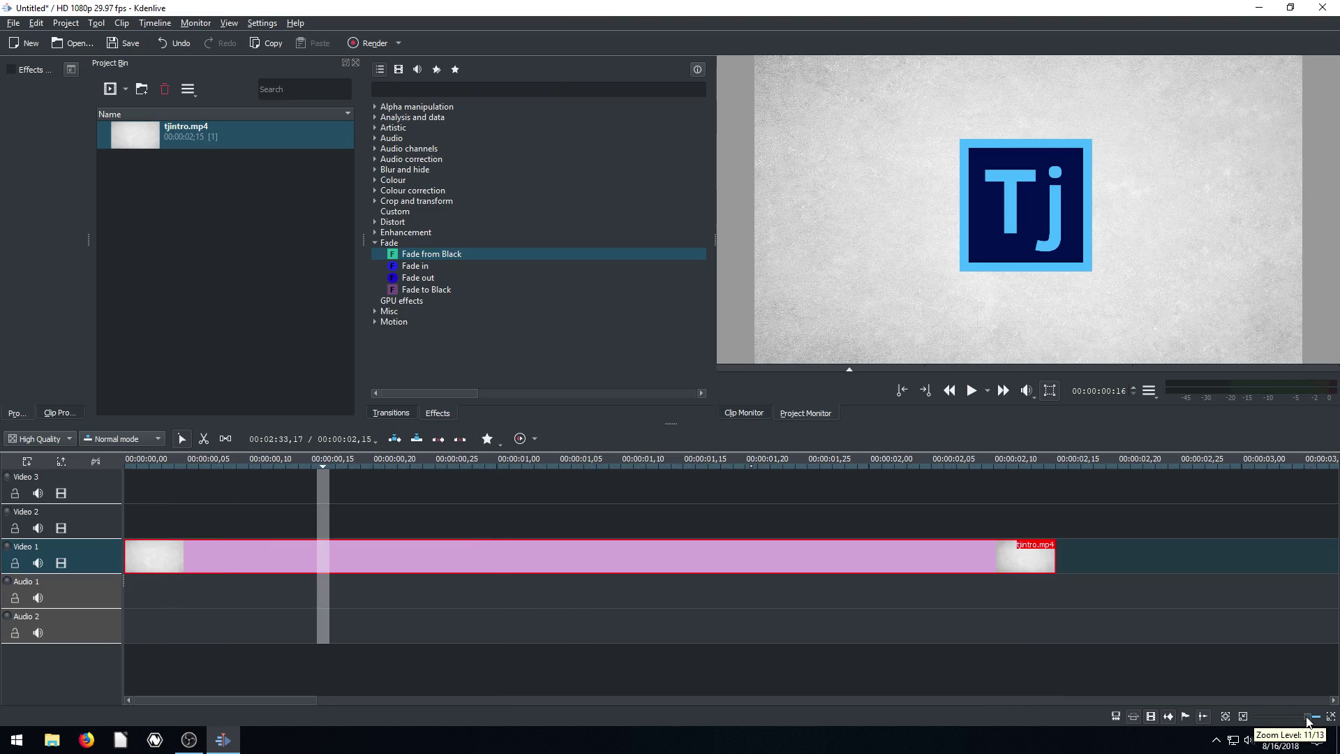
{"action": "left_click", "coordinate": [341, 468]}
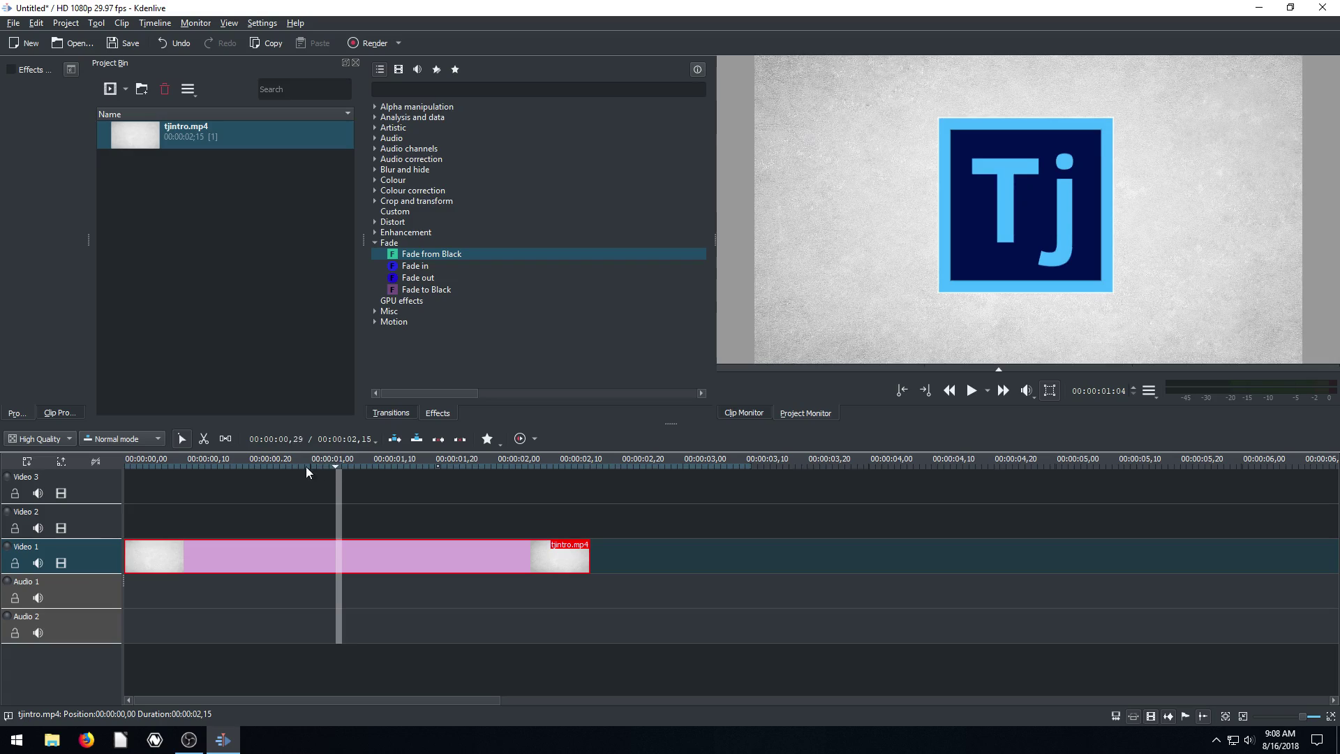
{"action": "left_click", "coordinate": [277, 471]}
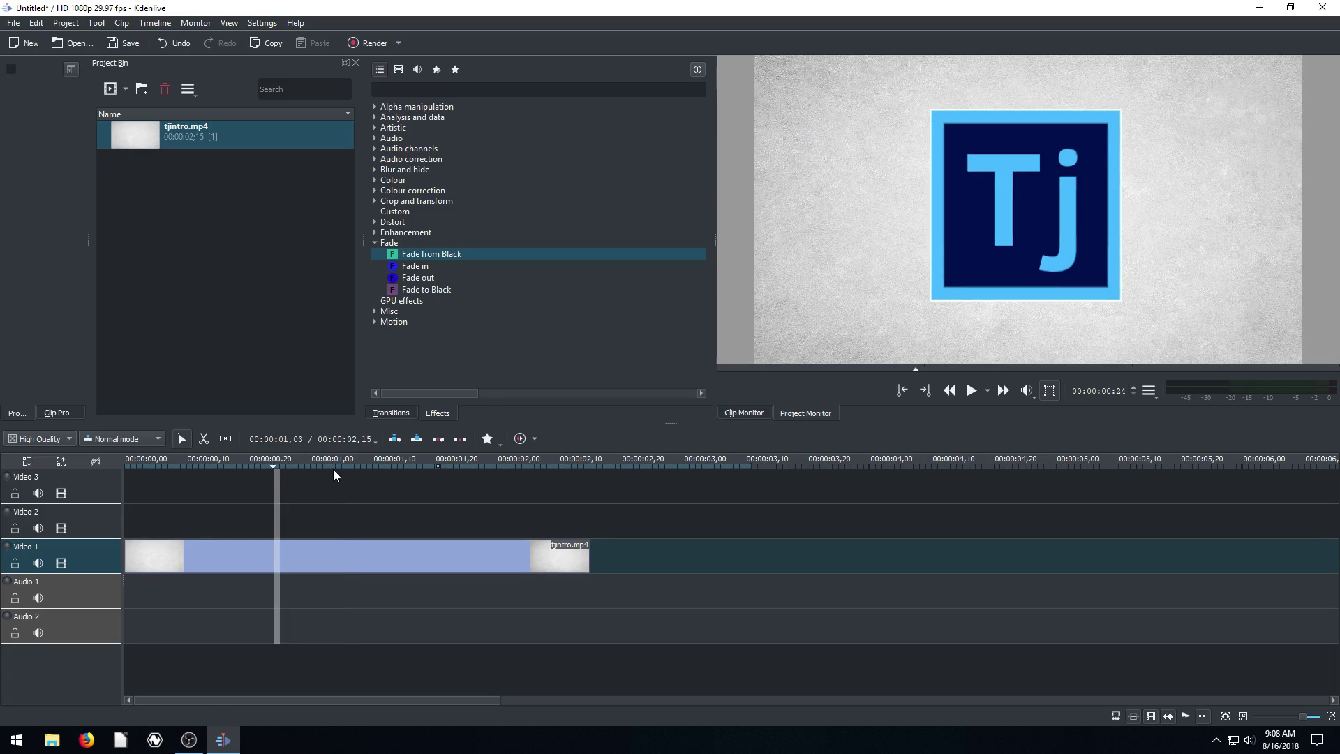
{"action": "left_click", "coordinate": [390, 470]}
{"action": "left_click", "coordinate": [454, 471]}
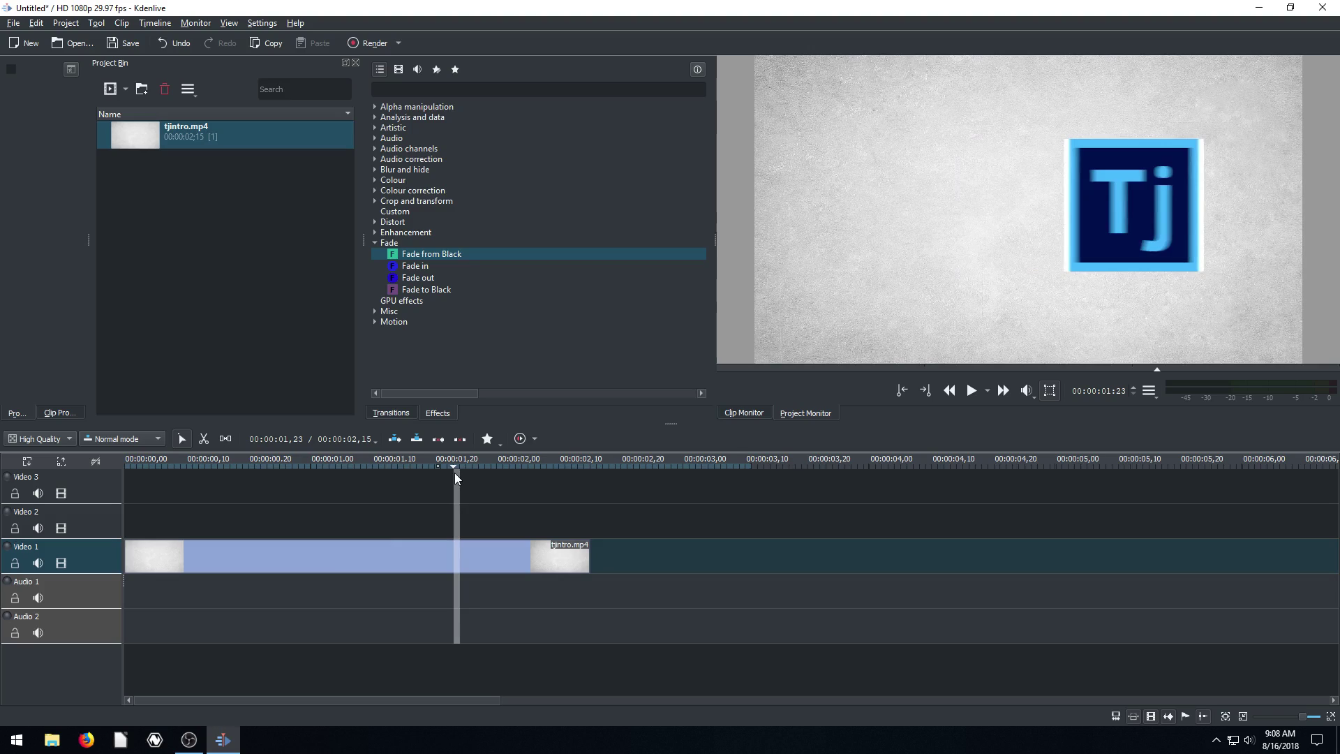
{"action": "left_click", "coordinate": [481, 472]}
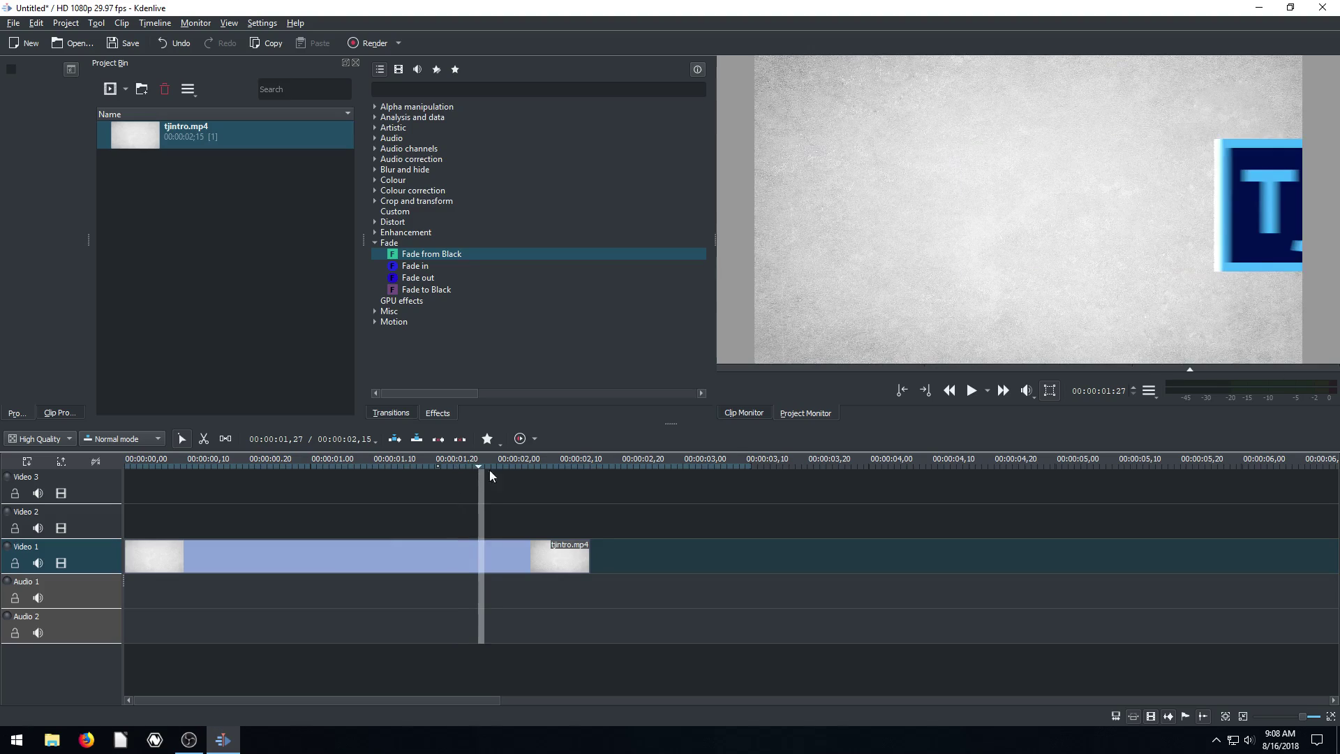
{"action": "left_click", "coordinate": [527, 468]}
{"action": "left_click", "coordinate": [556, 466]}
{"action": "left_click", "coordinate": [586, 466]}
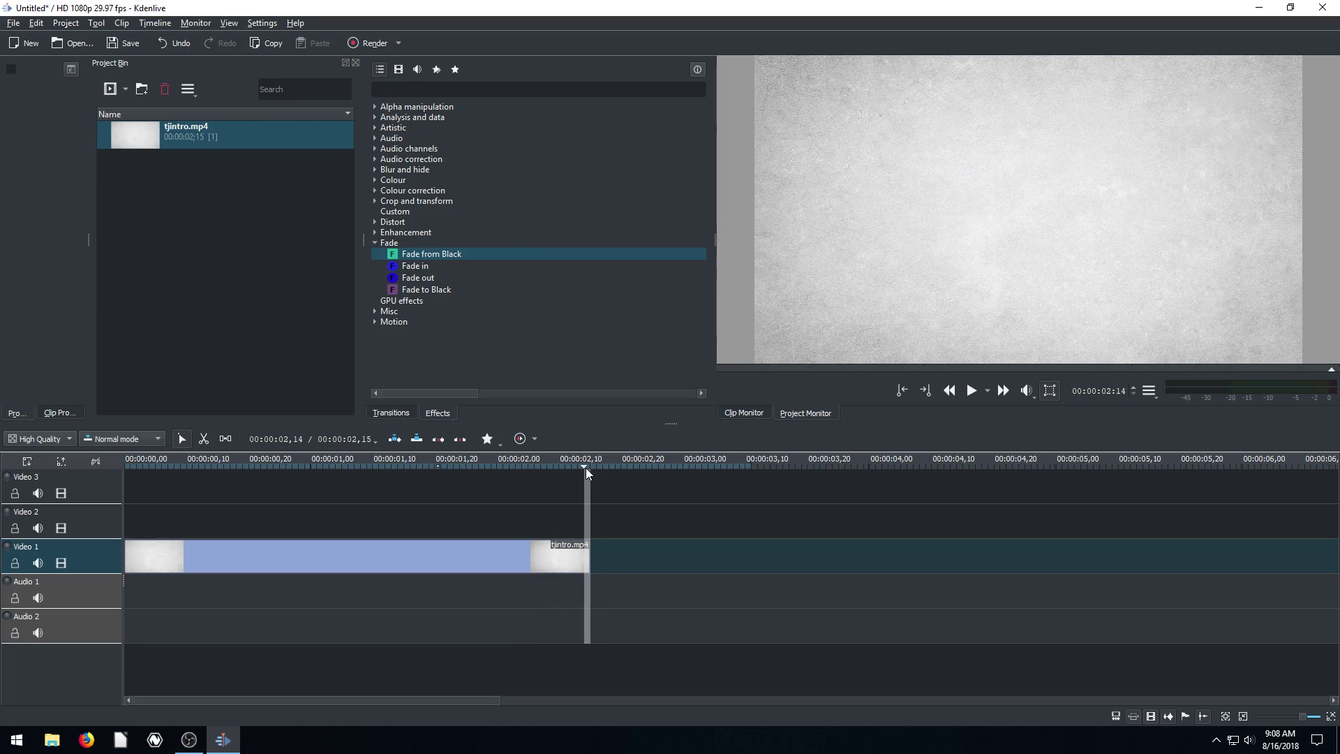
{"action": "left_click", "coordinate": [270, 466]}
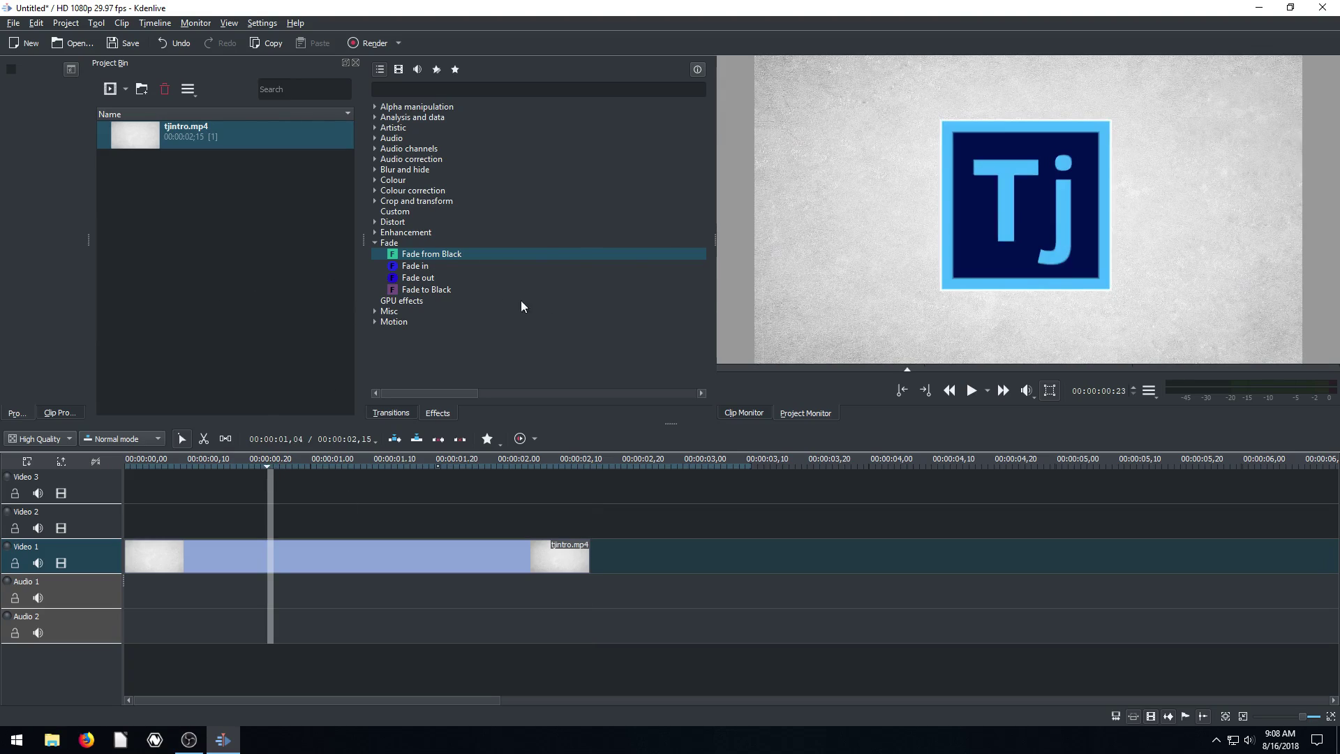
- Add 162473__kastenfrosch__successful.mp3 from the Music folder to the Project Bin
{"action": "left_click", "coordinate": [51, 740]}
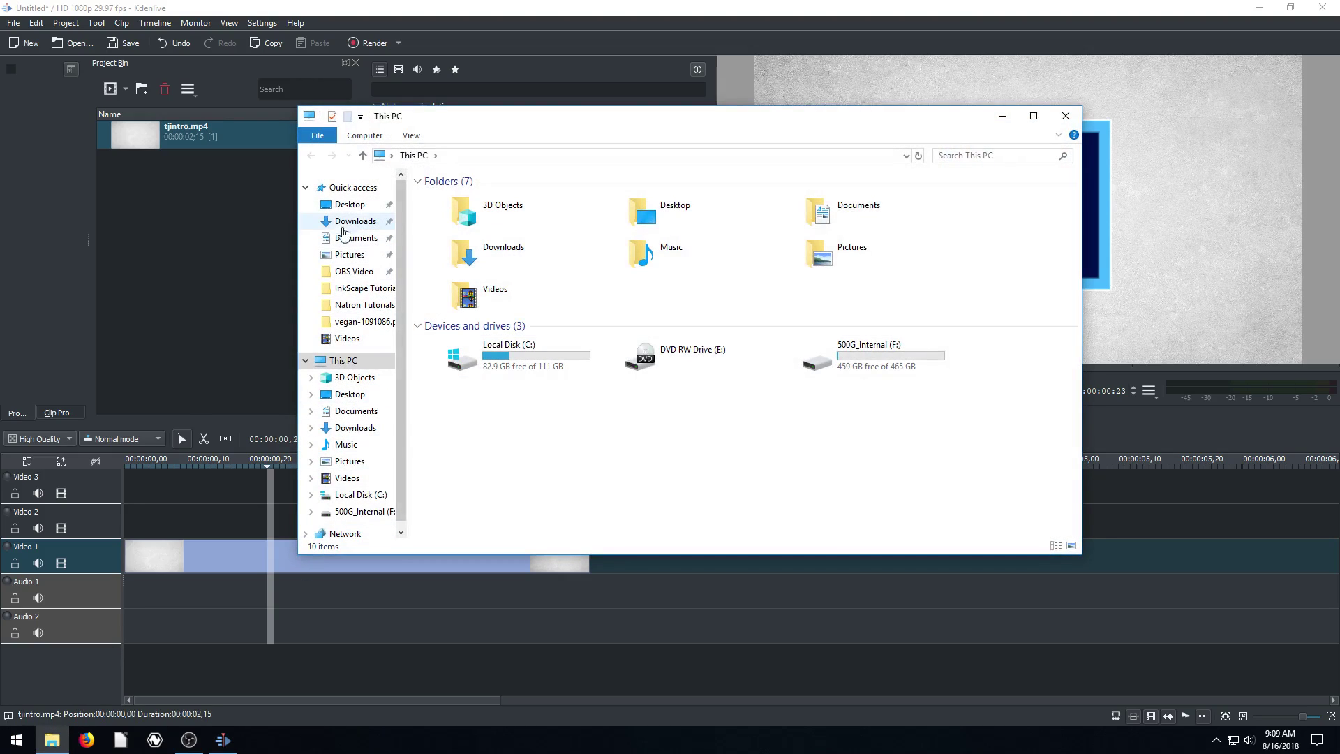
{"action": "left_click", "coordinate": [349, 223]}
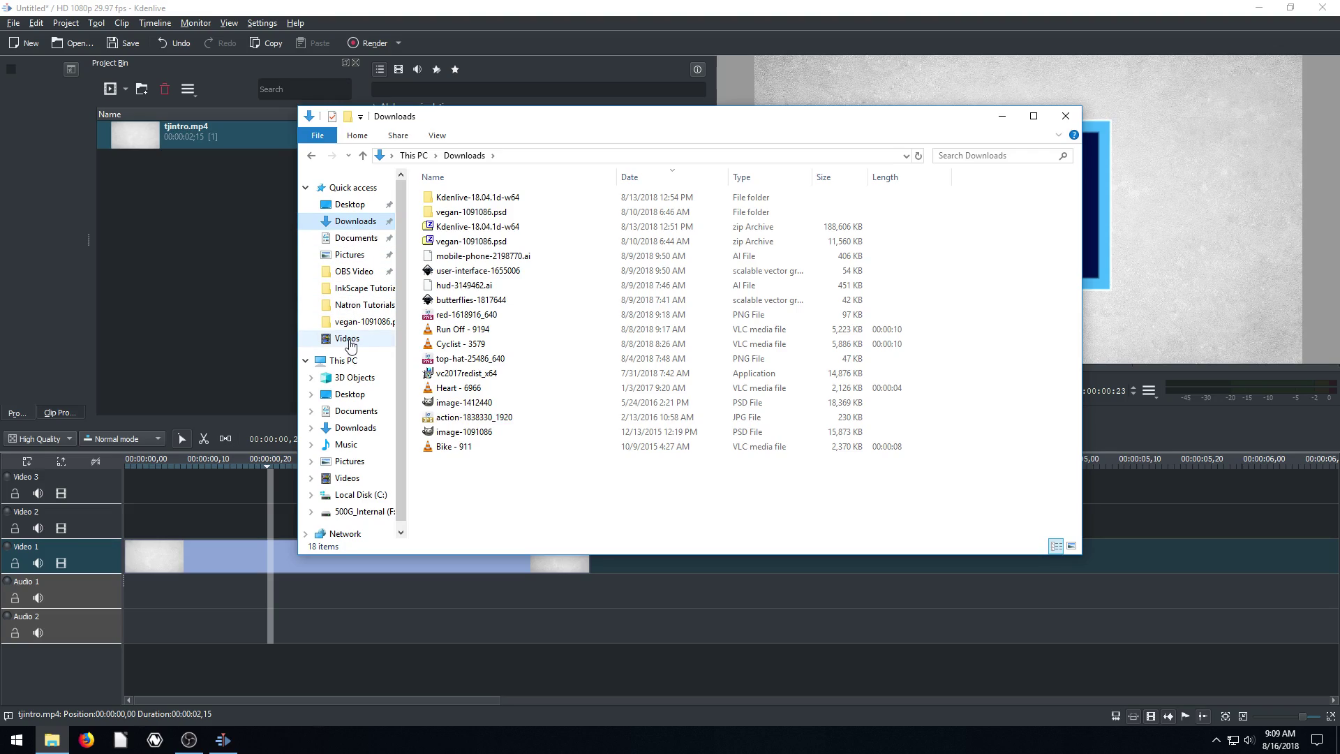
{"action": "left_click", "coordinate": [346, 445]}
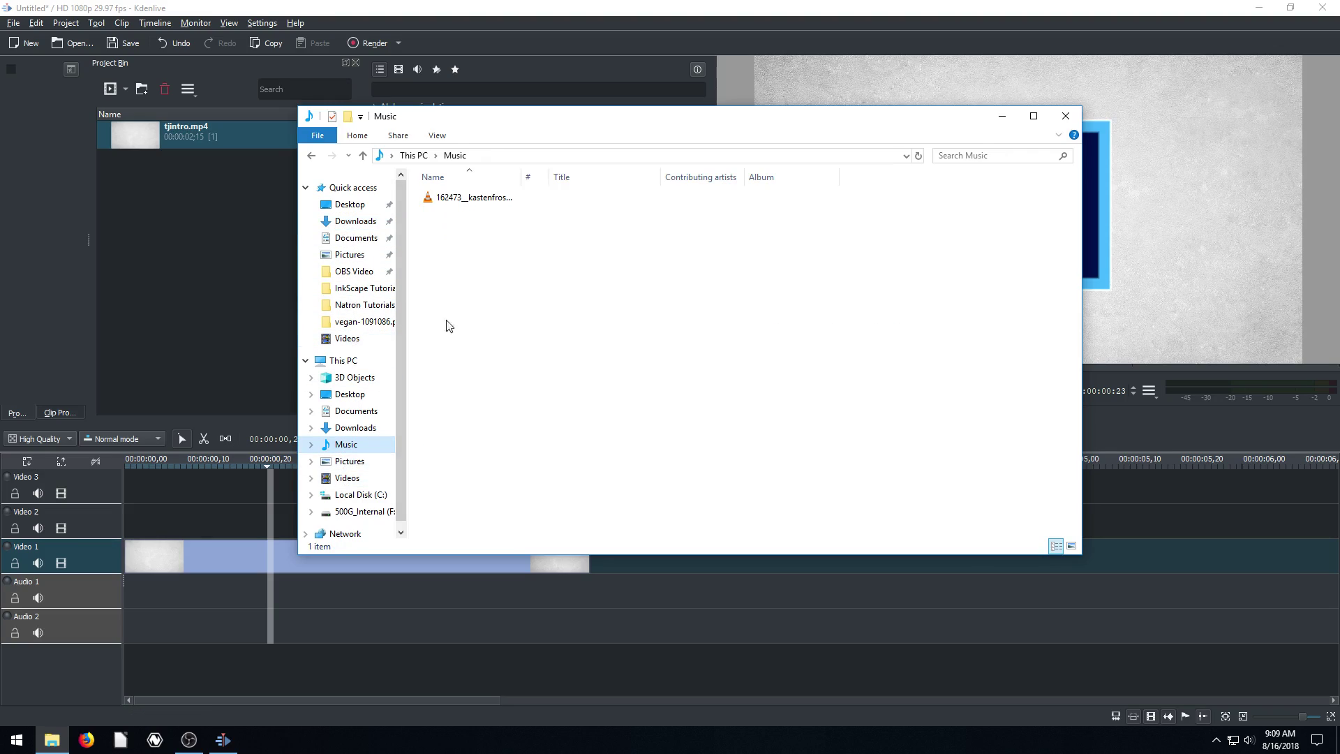
{"action": "left_click", "coordinate": [478, 203]}
{"action": "left_click_drag", "start_coordinate": [479, 203], "coordinate": [183, 208]}
{"action": "left_click_drag", "start_coordinate": [594, 117], "coordinate": [822, 132]}
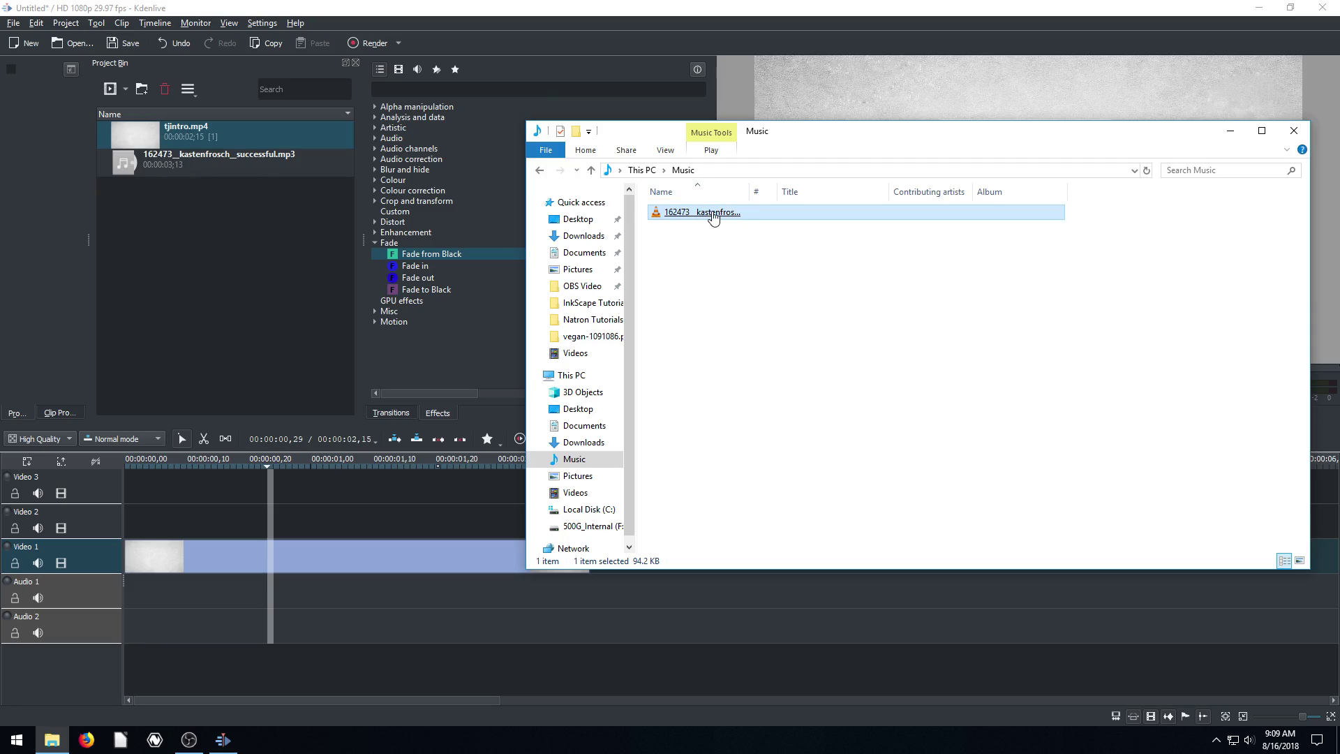
{"action": "left_click_drag", "start_coordinate": [708, 213], "coordinate": [402, 601]}
- Add the RYN_FISHING photo from Pictures and the Inkscape Desktop shortcut to the Project Bin
{"action": "left_click", "coordinate": [573, 286]}
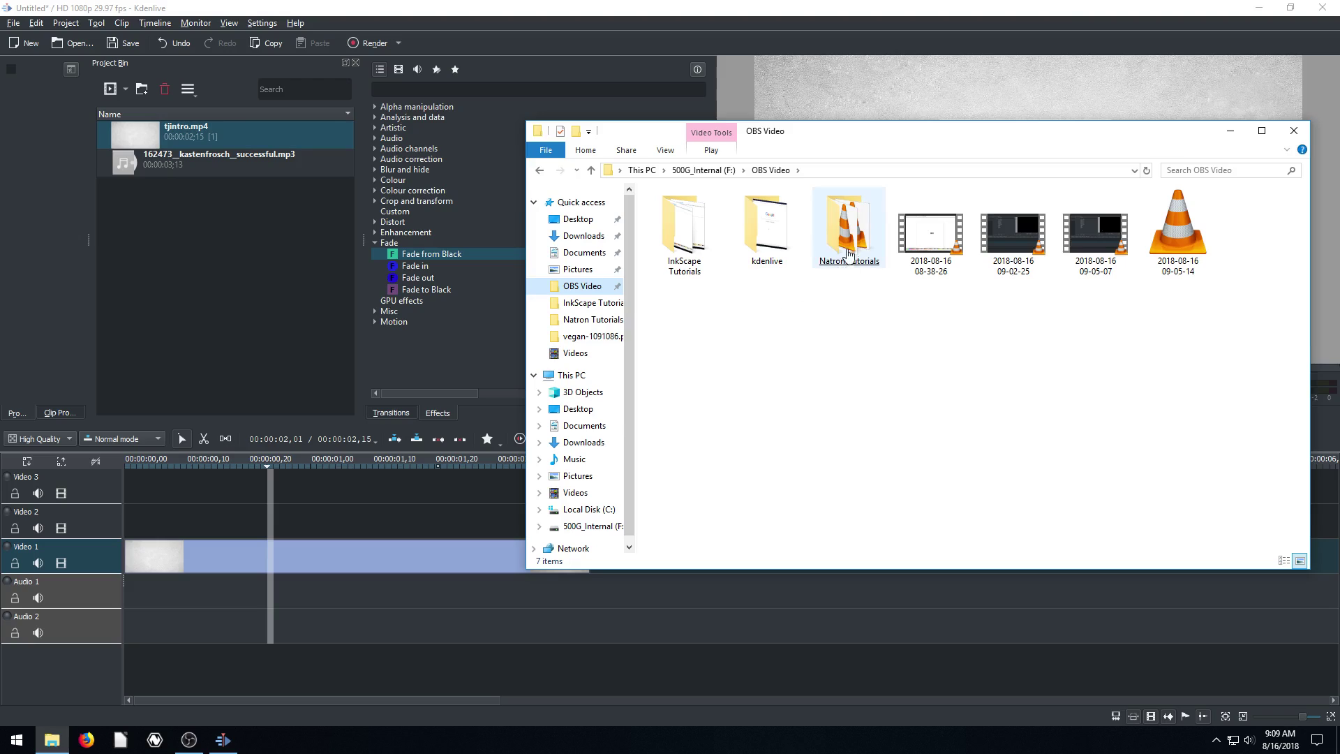
{"action": "left_click", "coordinate": [578, 270]}
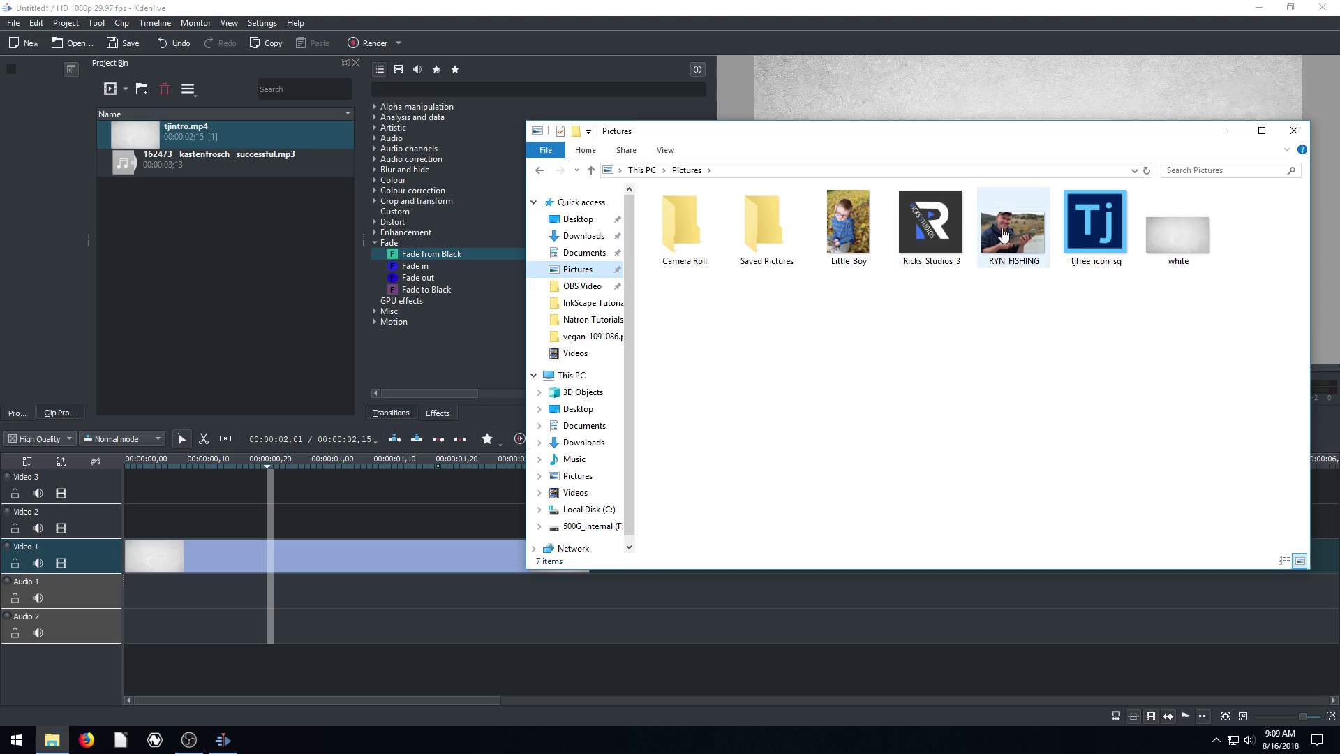
{"action": "left_click_drag", "start_coordinate": [1013, 230], "coordinate": [228, 267]}
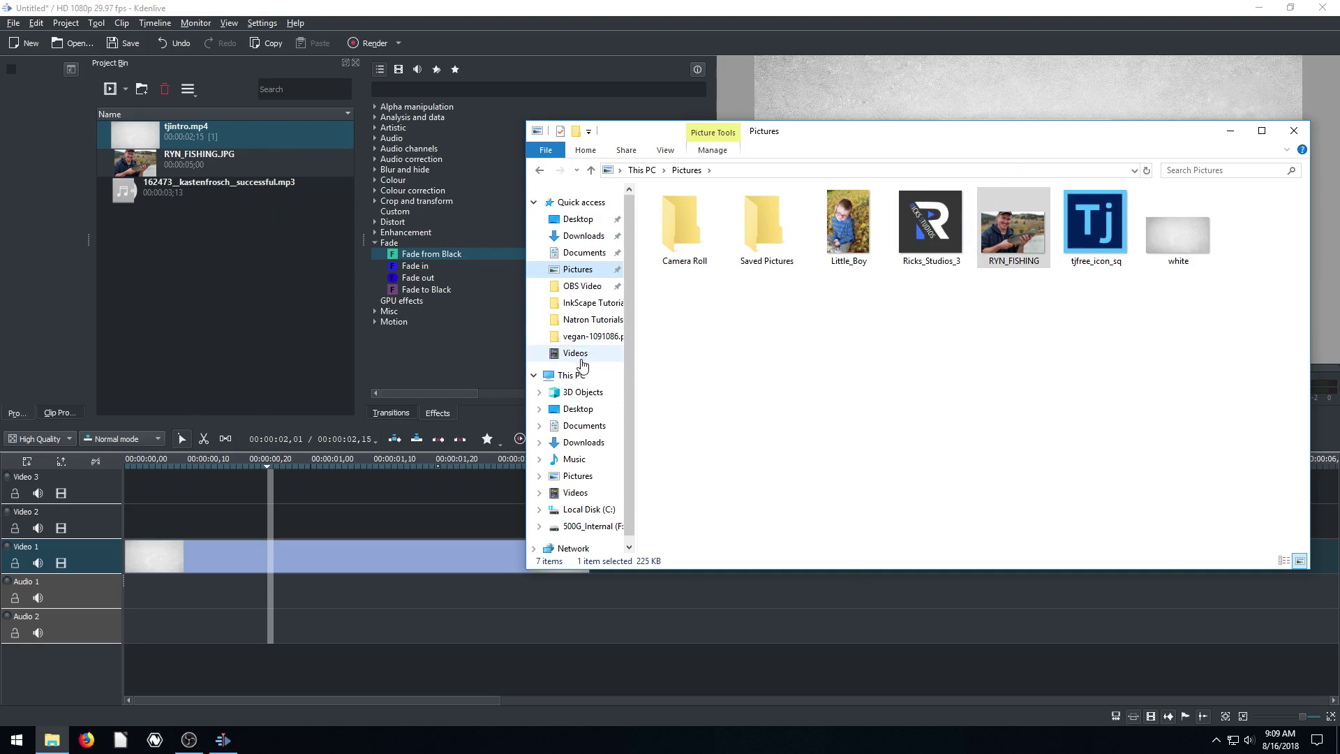
{"action": "left_click", "coordinate": [580, 409]}
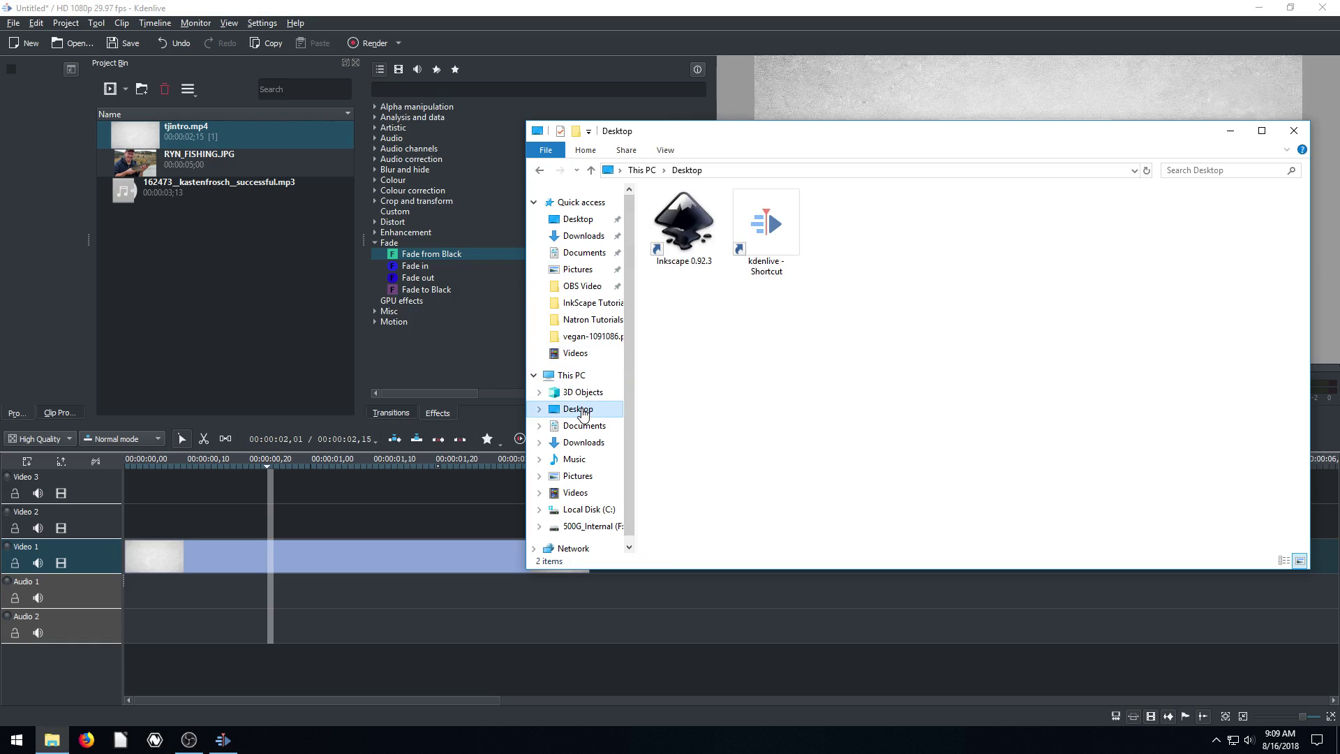
{"action": "left_click_drag", "start_coordinate": [681, 222], "coordinate": [220, 286]}
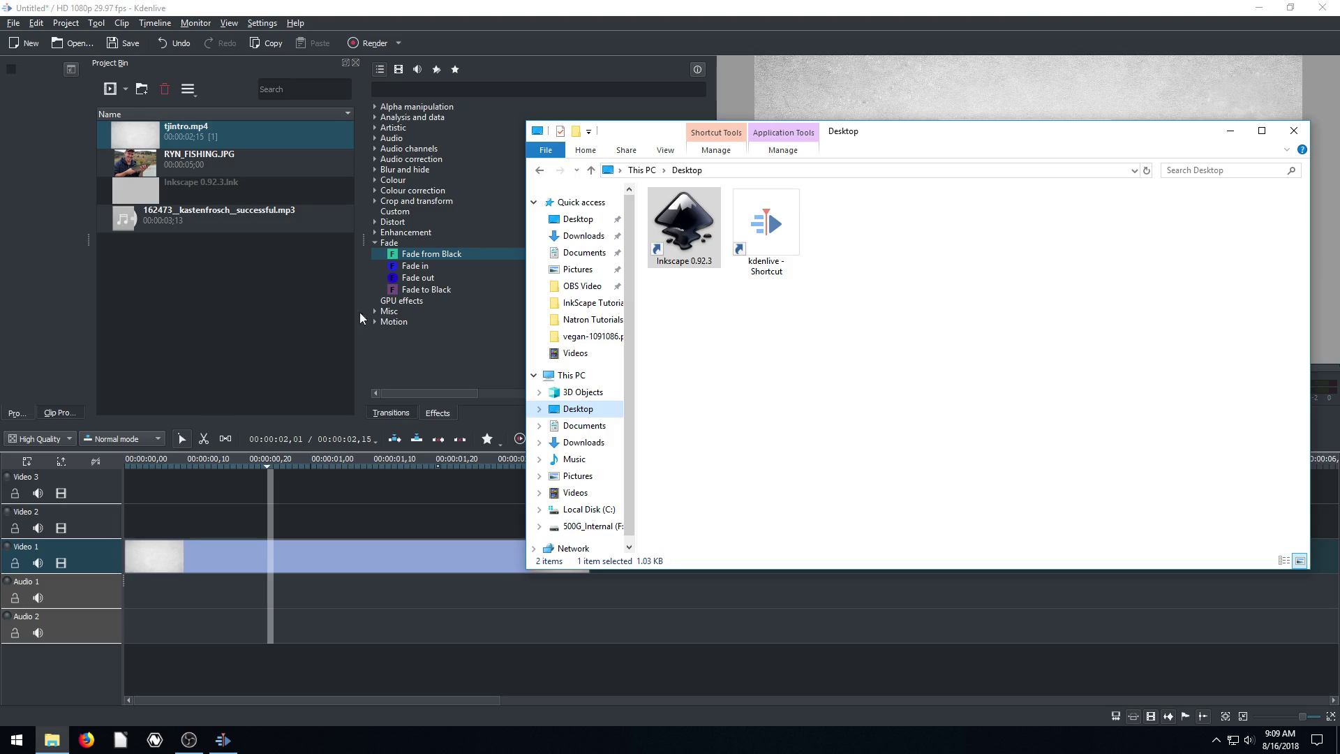
- Try adding the tjintro Natron file from Documents, then drag the Cyclist - 3579 video from Downloads
{"action": "left_click", "coordinate": [565, 392]}
{"action": "left_click", "coordinate": [565, 375]}
{"action": "left_click", "coordinate": [576, 353]}
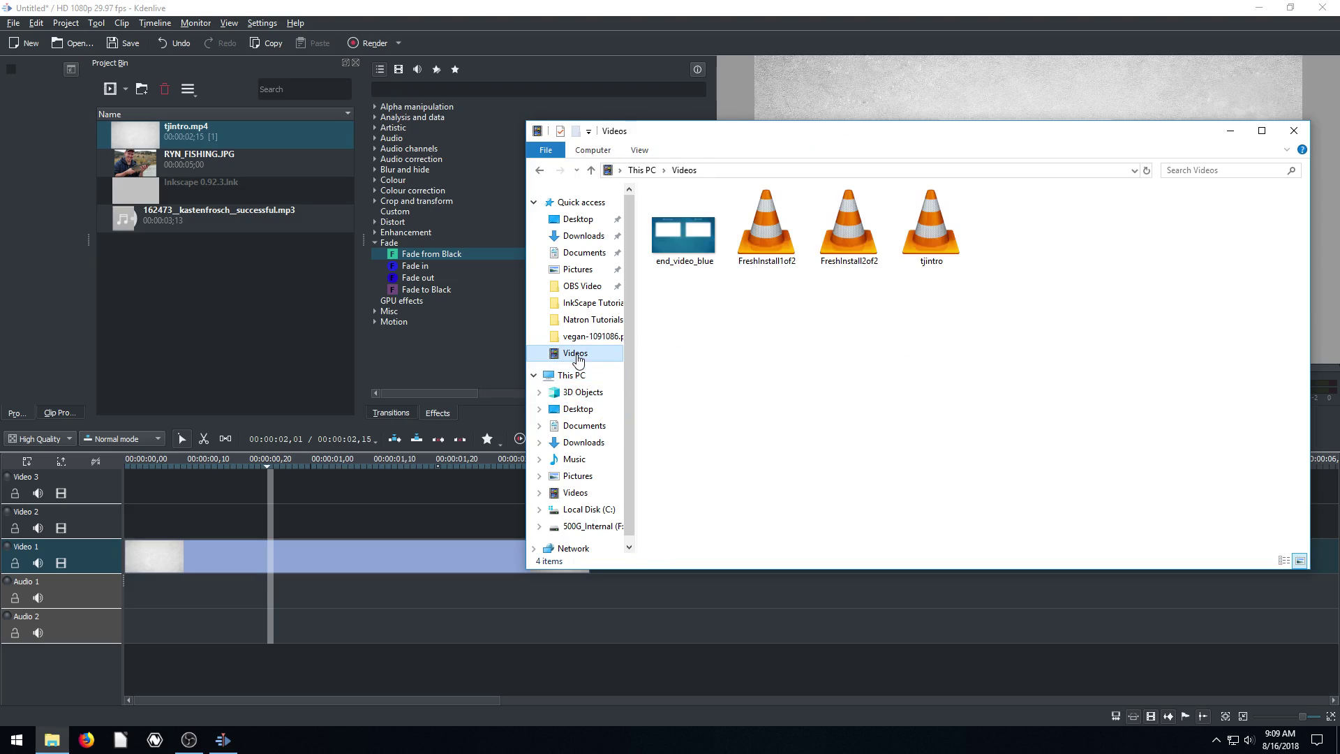
{"action": "left_click", "coordinate": [580, 272]}
{"action": "left_click", "coordinate": [583, 425]}
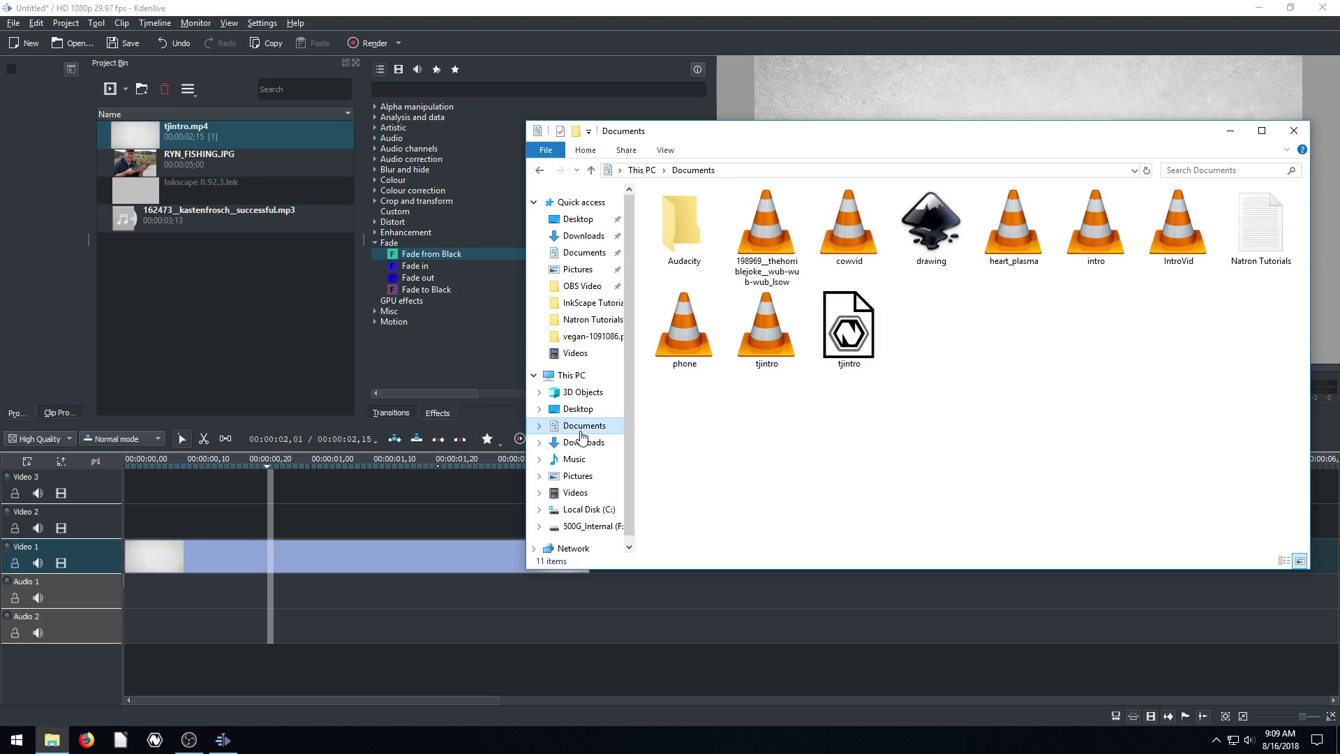
{"action": "left_click_drag", "start_coordinate": [848, 328], "coordinate": [275, 329]}
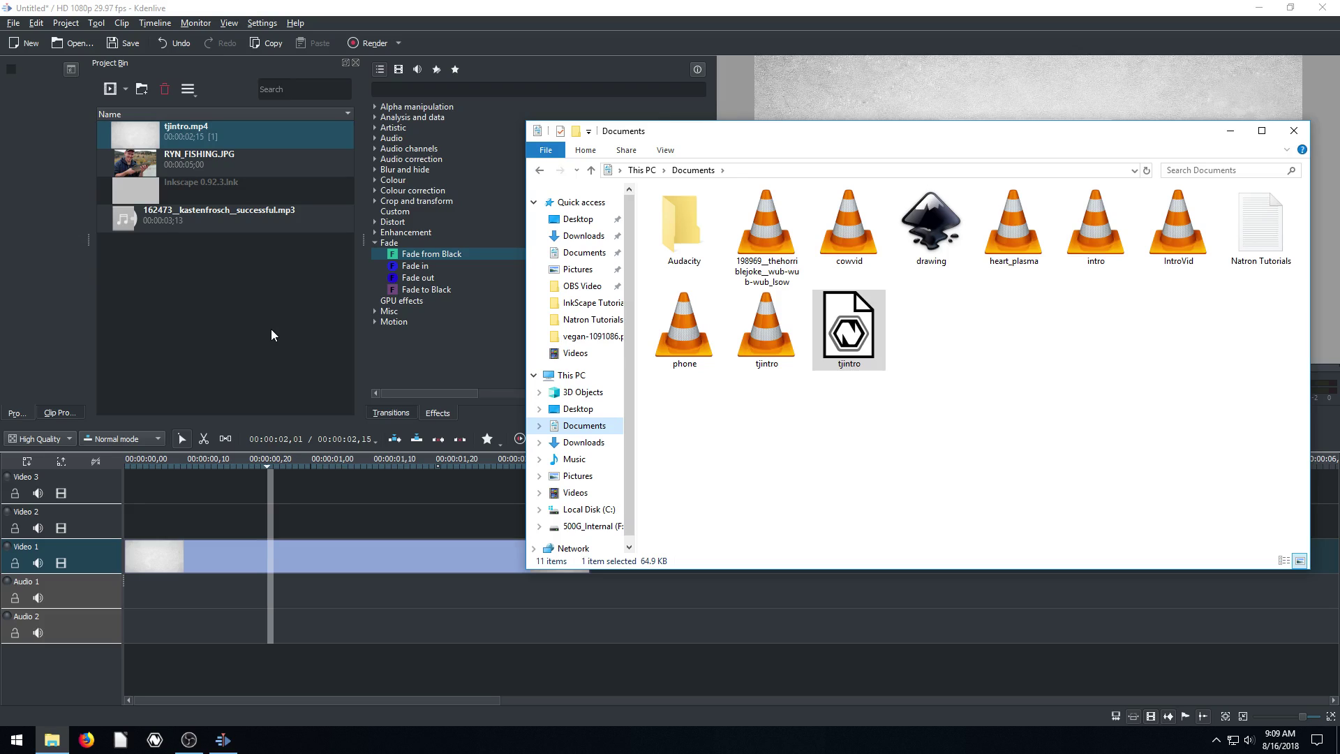
{"action": "left_click_drag", "start_coordinate": [848, 328], "coordinate": [259, 335]}
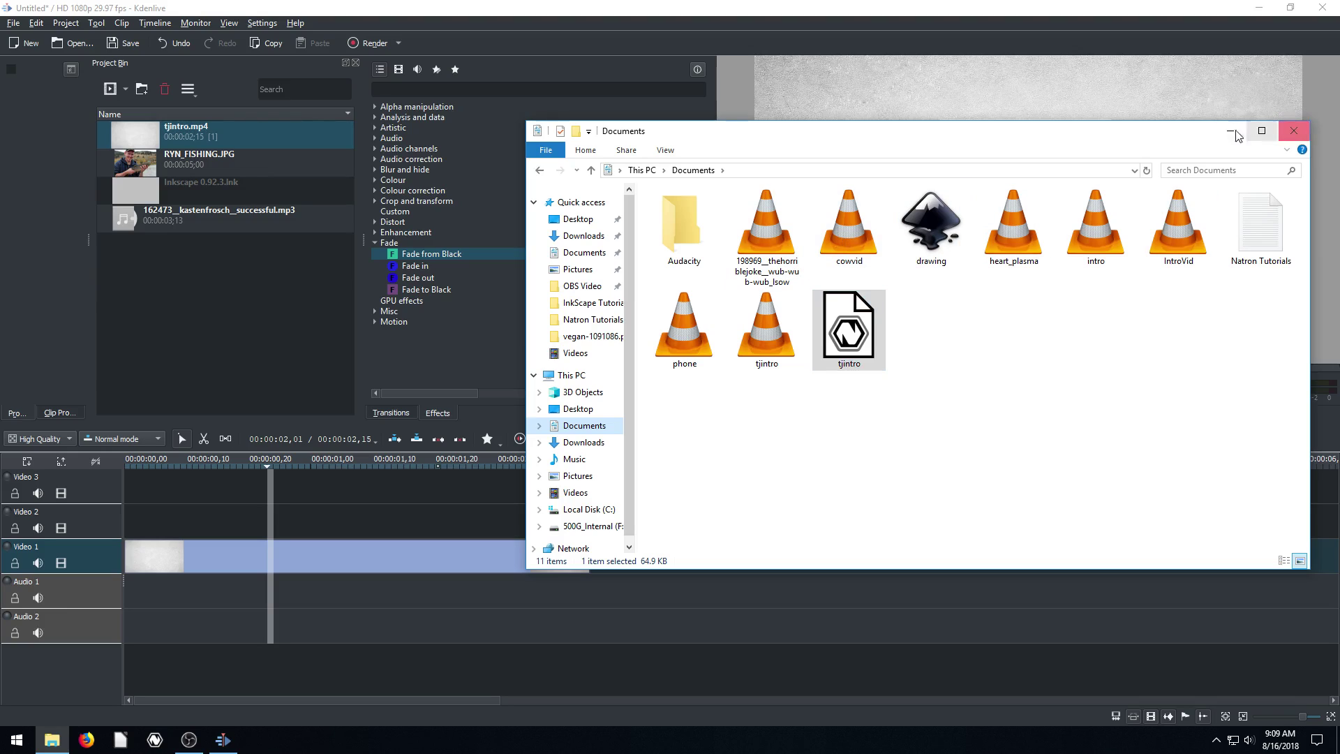
{"action": "left_click", "coordinate": [579, 236]}
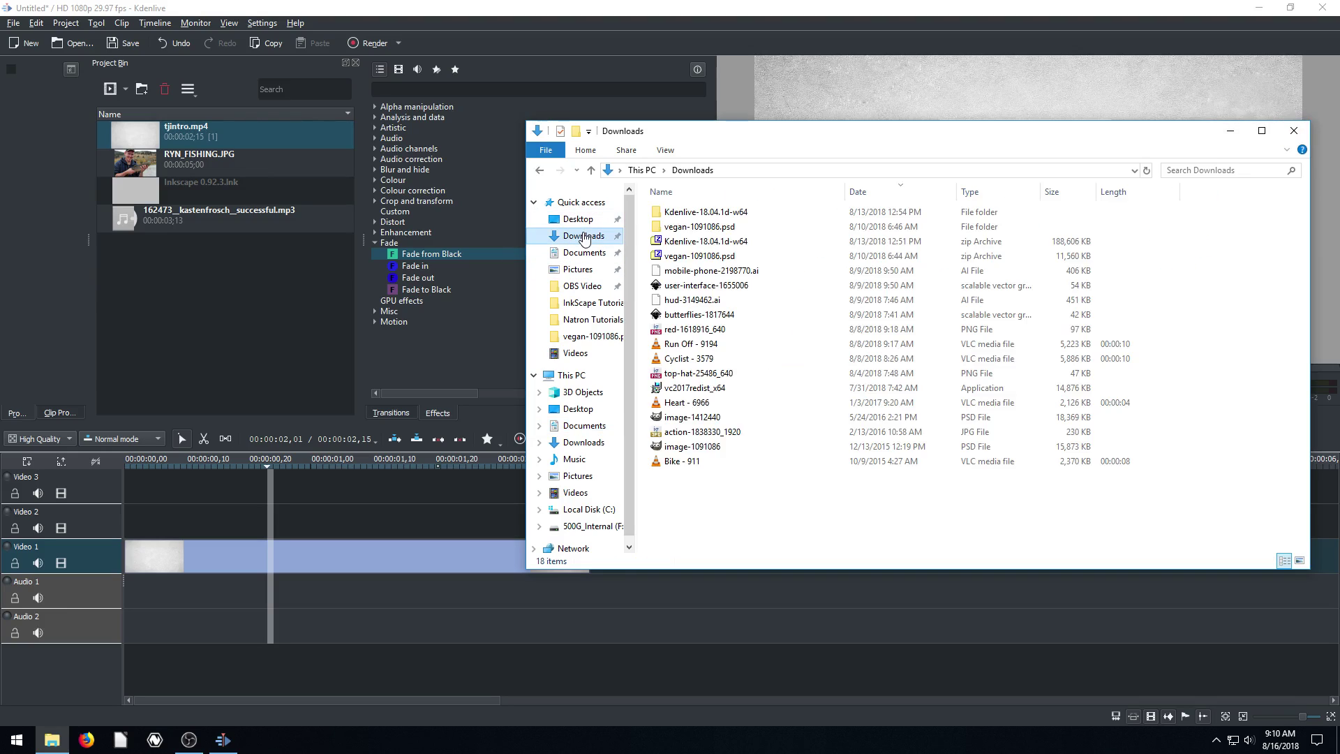
{"action": "left_click_drag", "start_coordinate": [680, 359], "coordinate": [262, 357]}
- Accept removal of the invalid Inkscape shortcut clip
{"action": "left_click", "coordinate": [1231, 130]}
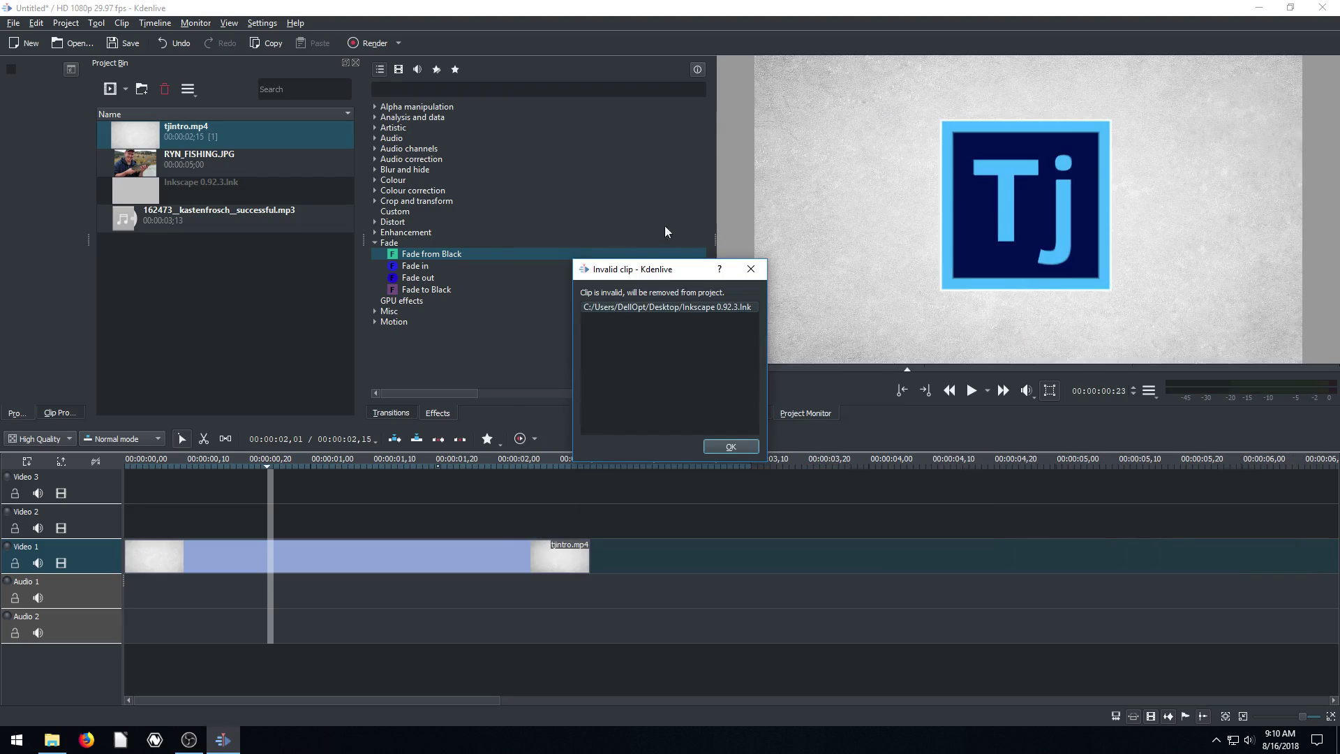
{"action": "left_click_drag", "start_coordinate": [648, 270], "coordinate": [627, 227]}
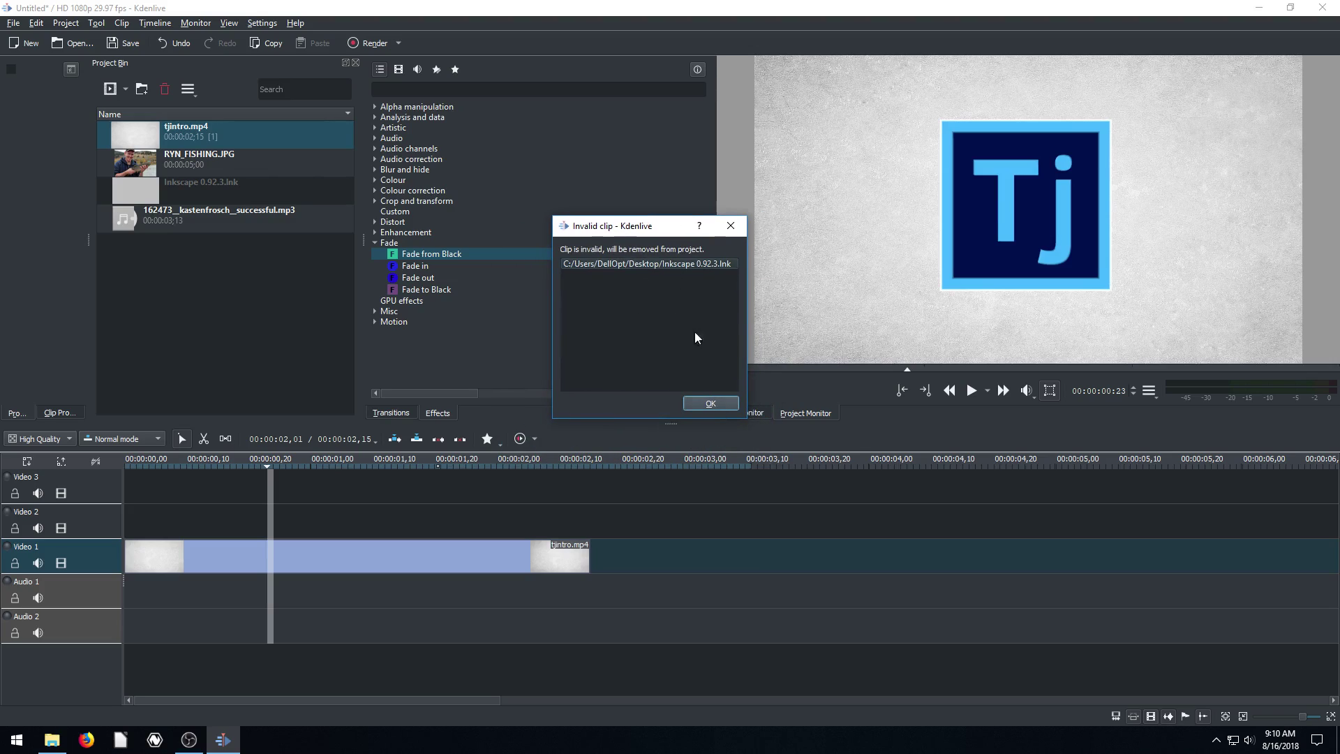
{"action": "left_click", "coordinate": [715, 402]}
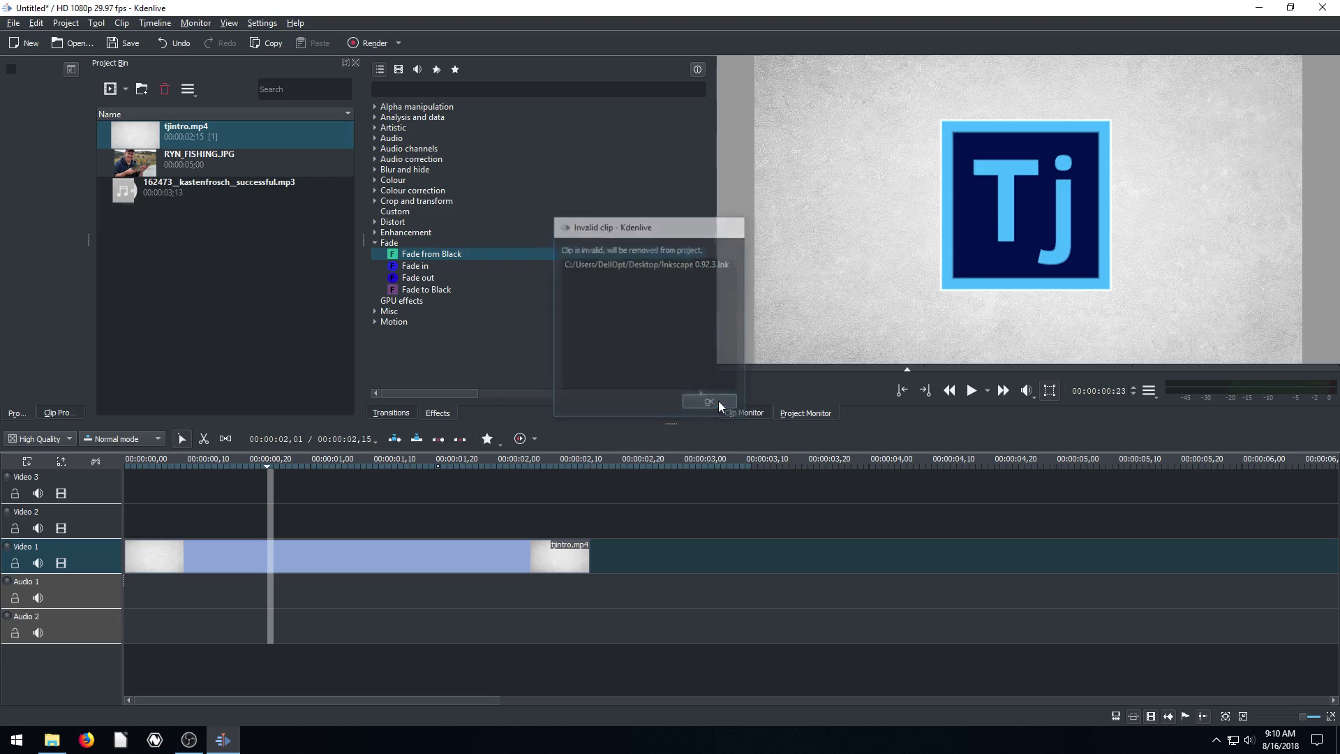
- Add butterflies-1817644.svg and Cyclist - 3579.mp4 from Downloads to the Project Bin
{"action": "left_click", "coordinate": [61, 742]}
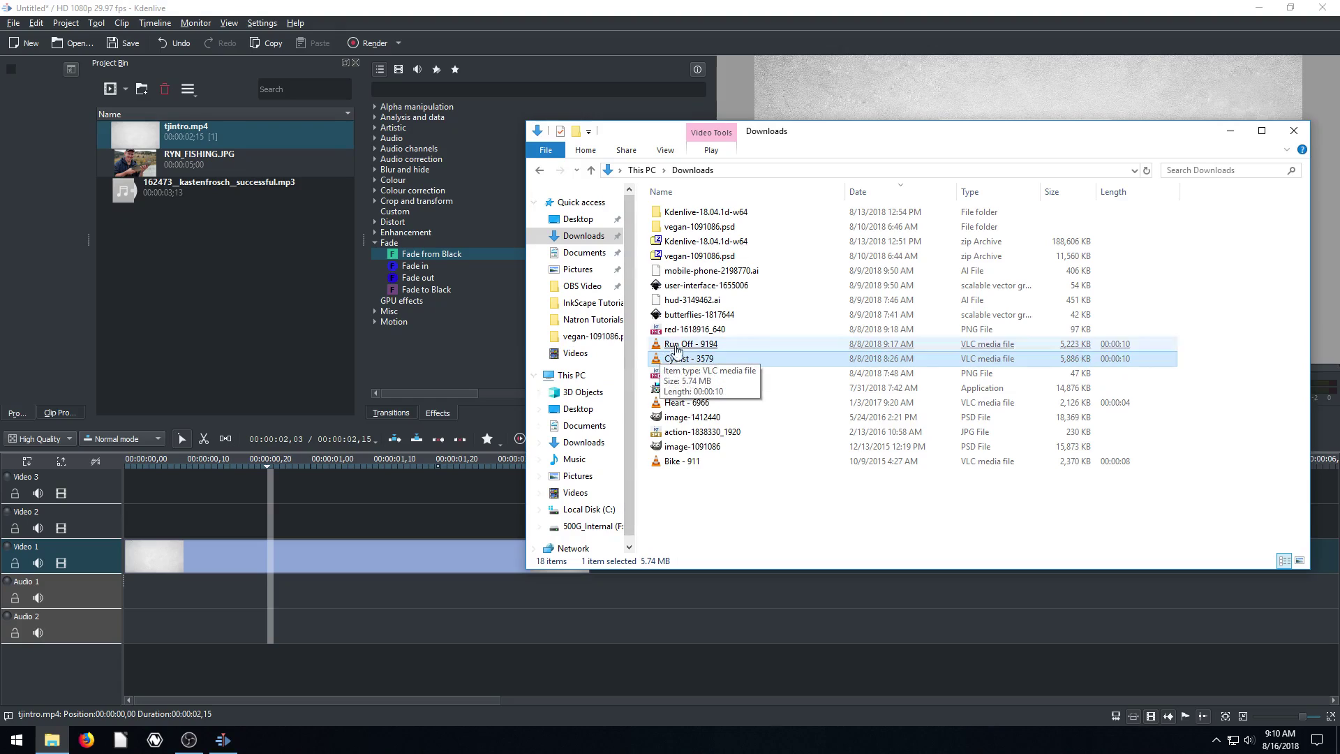
{"action": "left_click", "coordinate": [649, 317]}
{"action": "left_click_drag", "start_coordinate": [650, 321], "coordinate": [203, 328]}
{"action": "left_click_drag", "start_coordinate": [785, 135], "coordinate": [626, 207]}
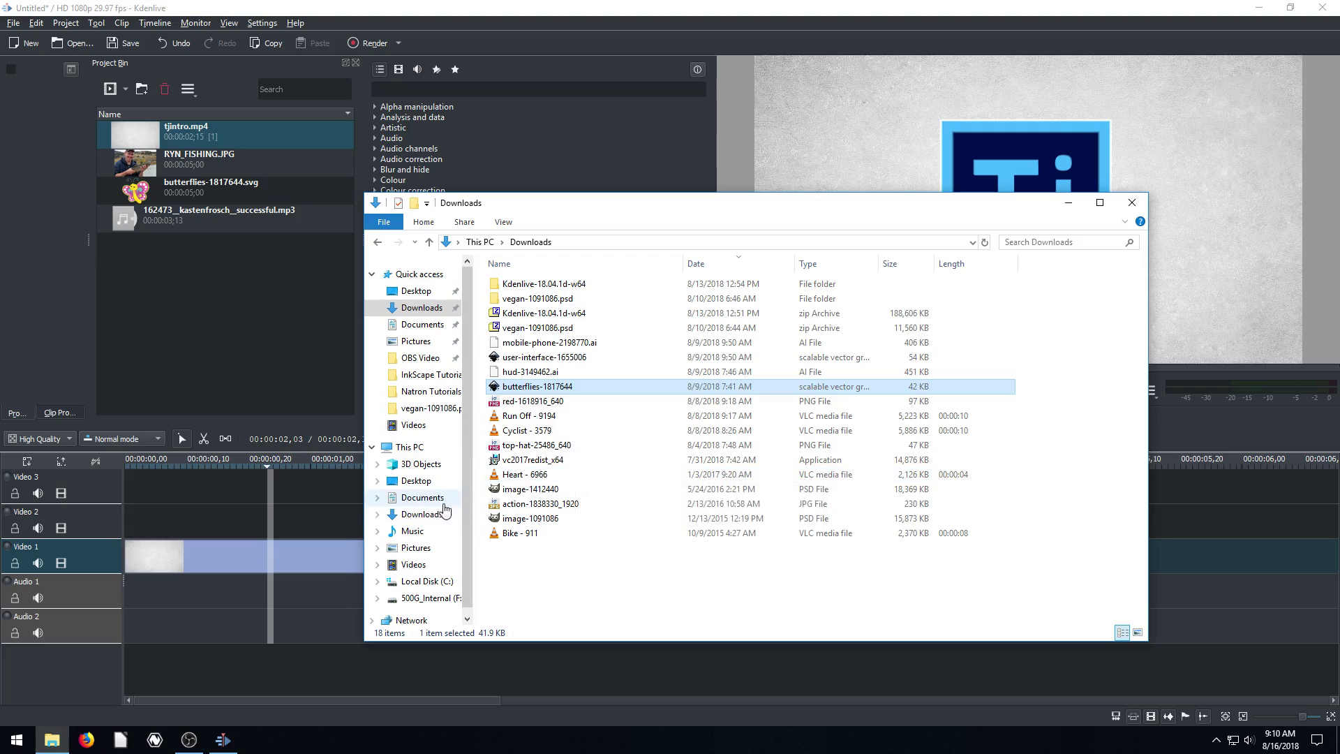
{"action": "left_click_drag", "start_coordinate": [524, 430], "coordinate": [203, 189]}
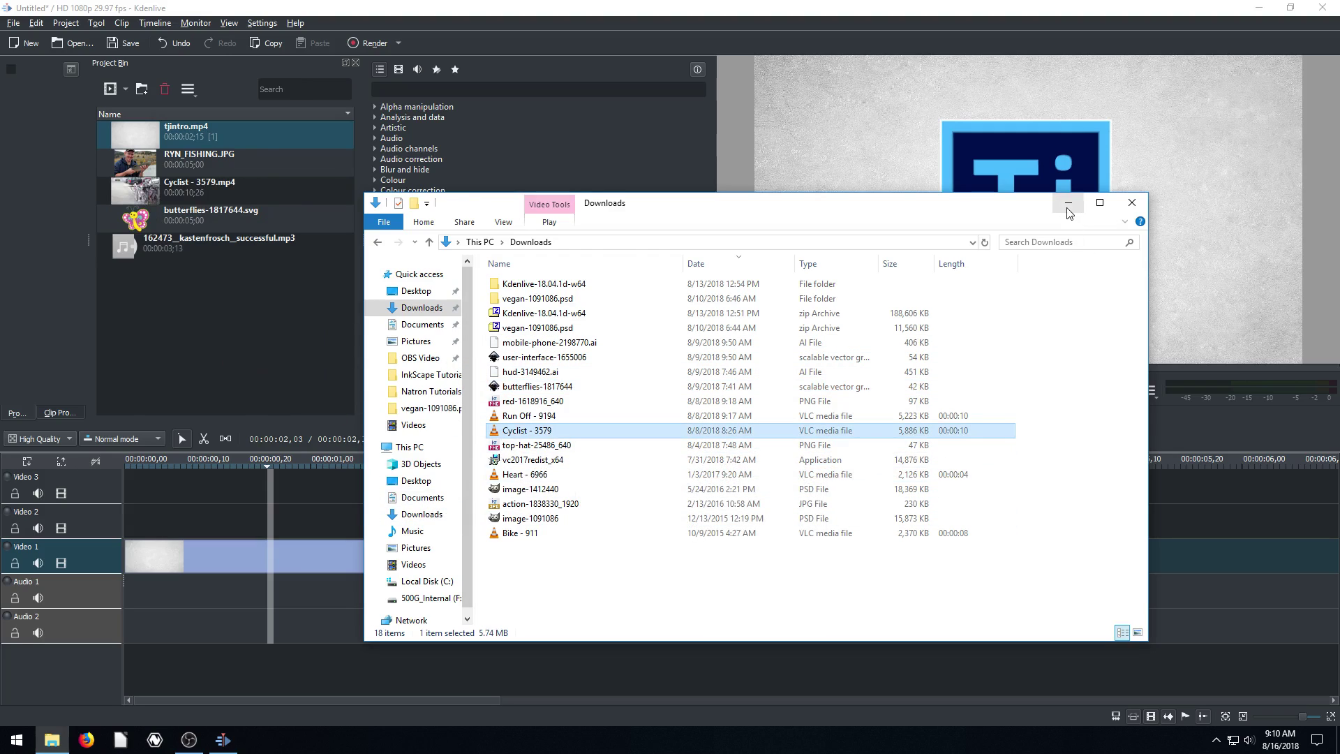
- Preview the Cyclist, RYN_FISHING and butterflies clips from the Project Bin in the monitor
{"action": "left_click", "coordinate": [1131, 202]}
{"action": "left_click", "coordinate": [195, 155]}
{"action": "left_click", "coordinate": [179, 186]}
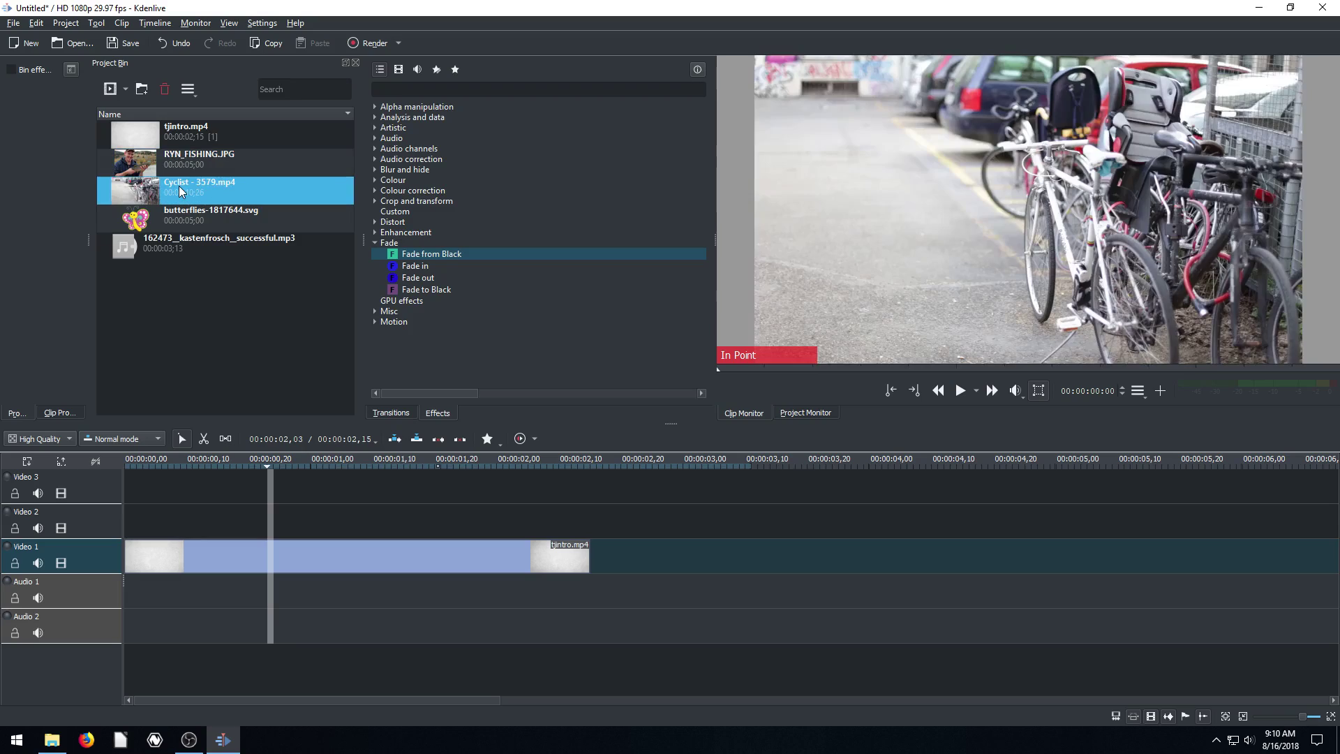
{"action": "key", "text": "Down"}
{"action": "left_click", "coordinate": [174, 156]}
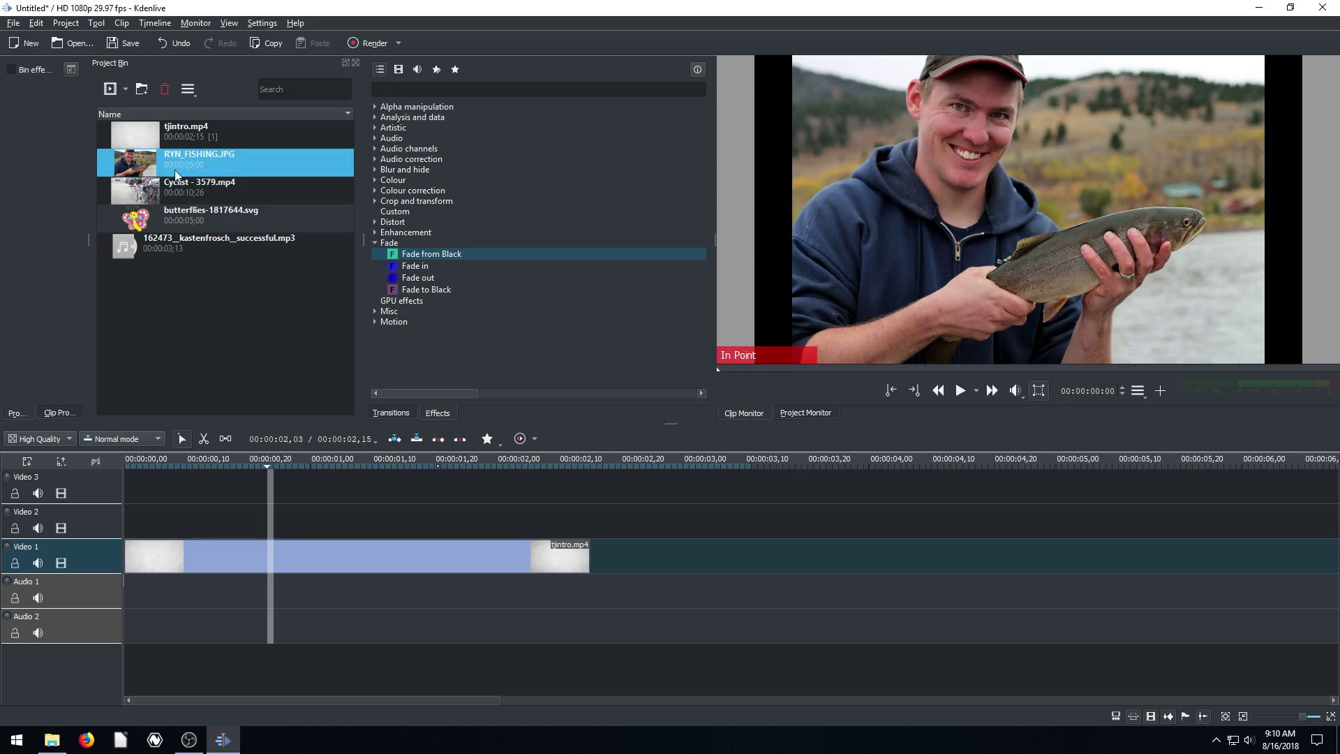
{"action": "left_click", "coordinate": [179, 226]}
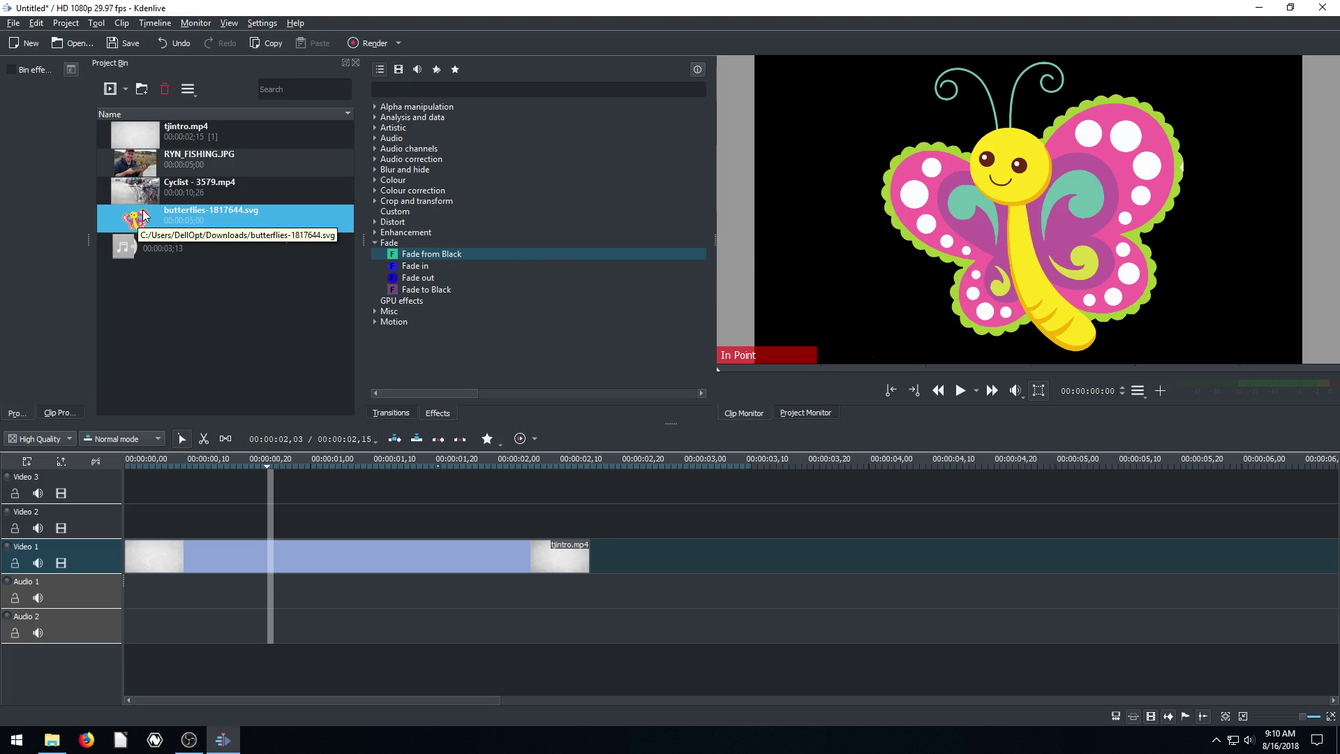
- Place RYN_FISHING.JPG on Video 2 starting at 2 seconds 15 frames, right after the intro
{"action": "left_click", "coordinate": [128, 164]}
{"action": "left_click_drag", "start_coordinate": [128, 164], "coordinate": [627, 520]}
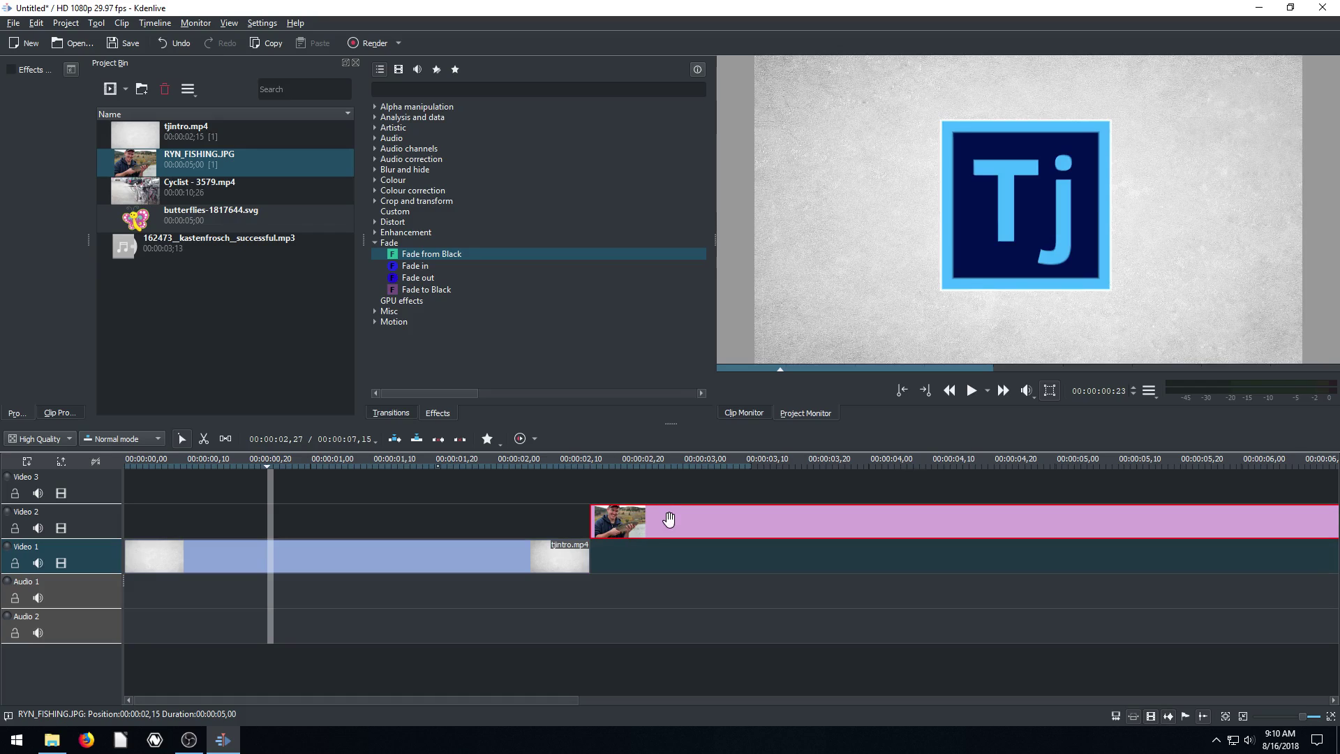
{"action": "left_click", "coordinate": [587, 467]}
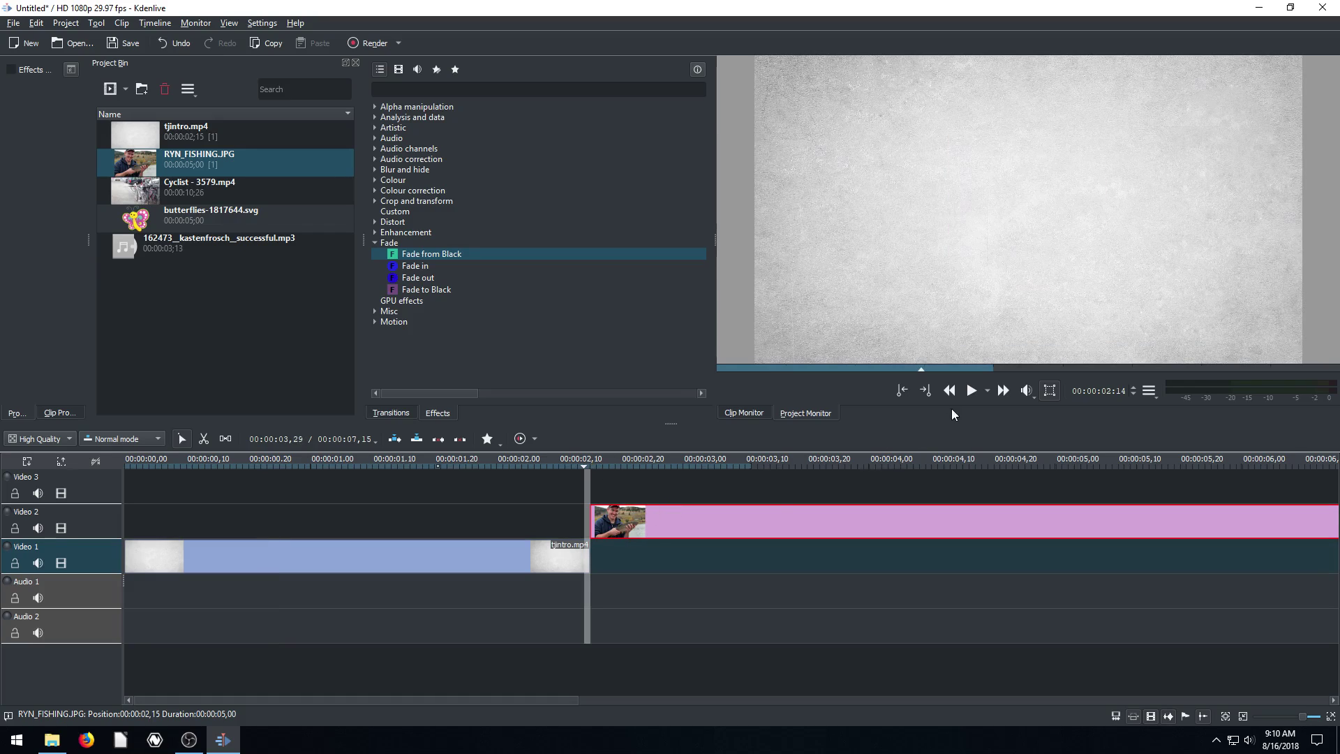
{"action": "left_click", "coordinate": [699, 466]}
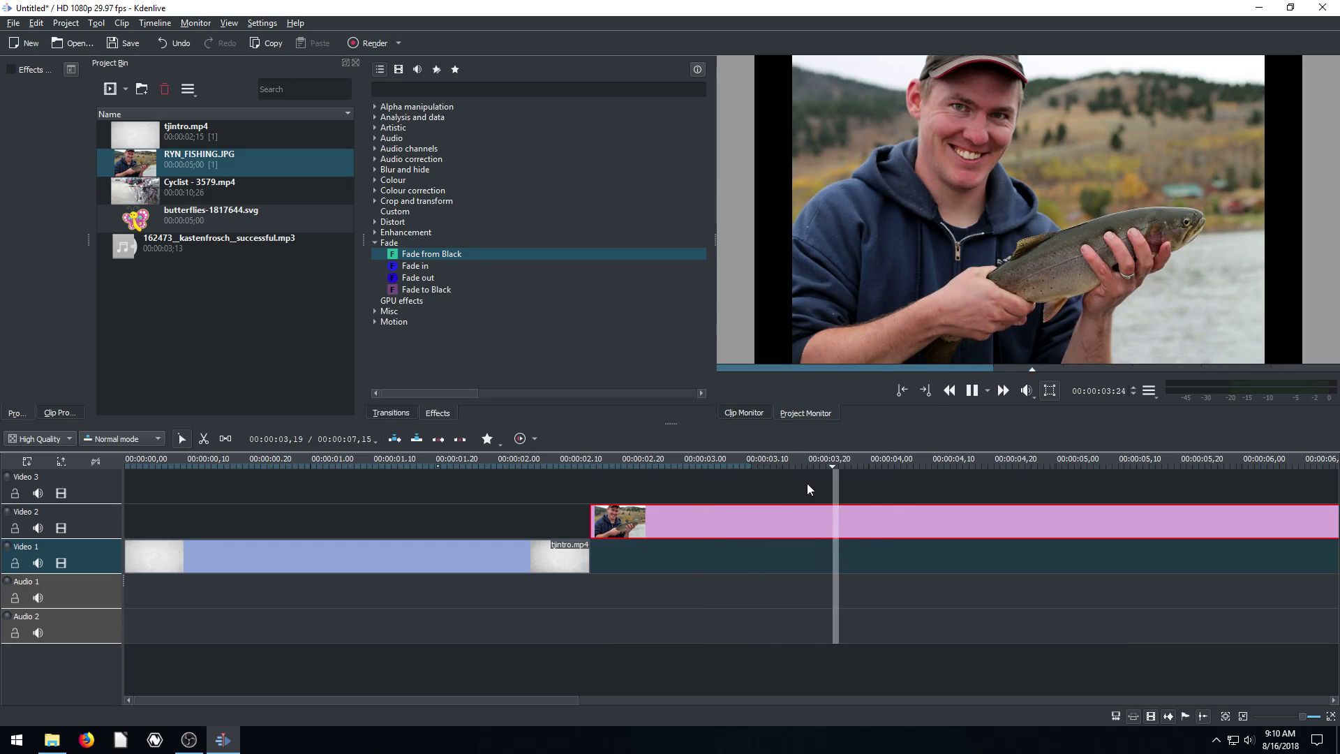
- Set the RYN_FISHING.JPG still's duration to 00:00:02,00 and preview it
{"action": "left_click", "coordinate": [972, 391]}
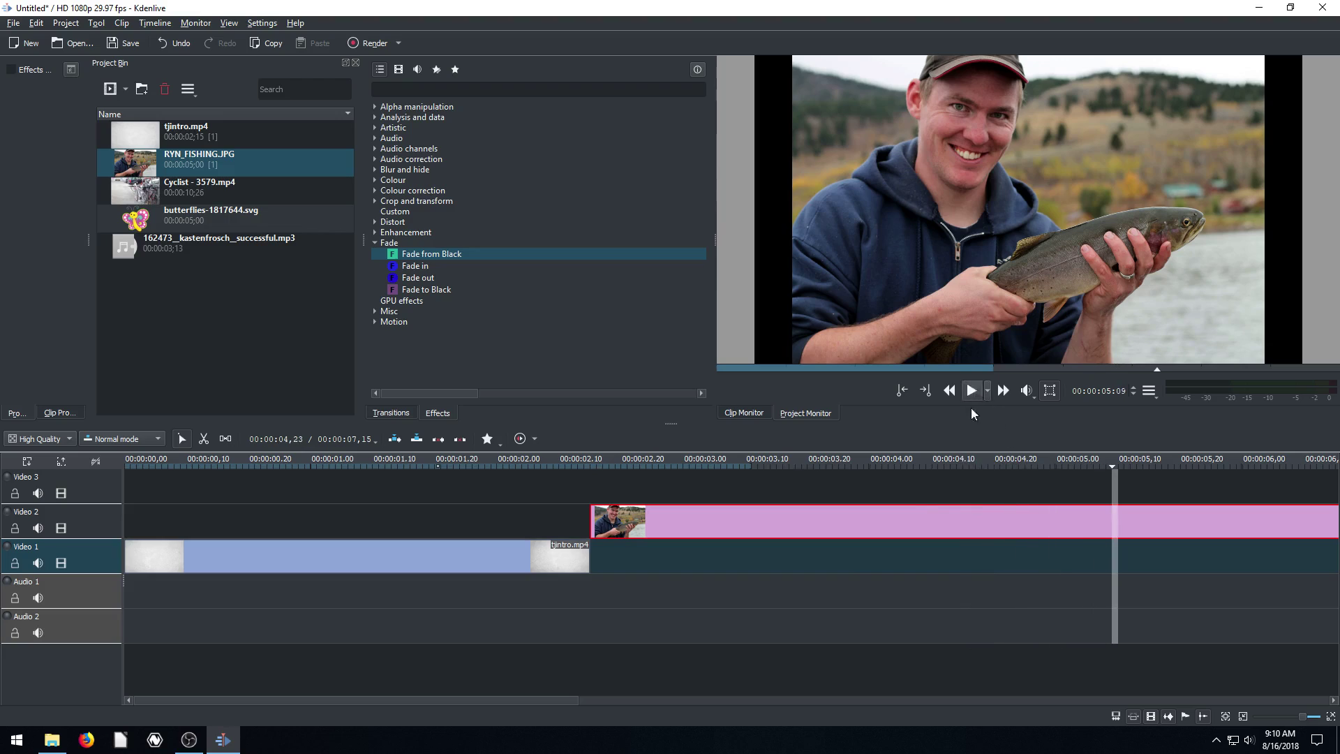
{"action": "double_click", "coordinate": [889, 517]}
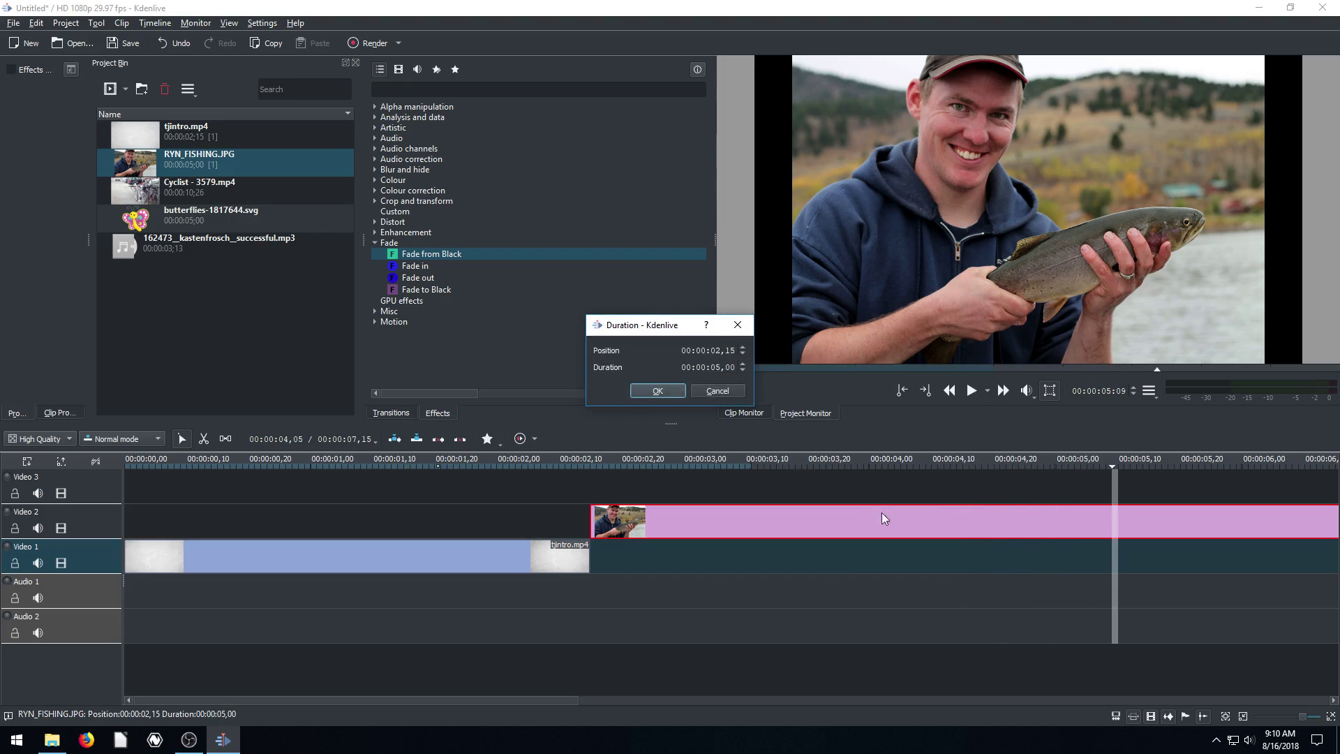
{"action": "left_click", "coordinate": [716, 368]}
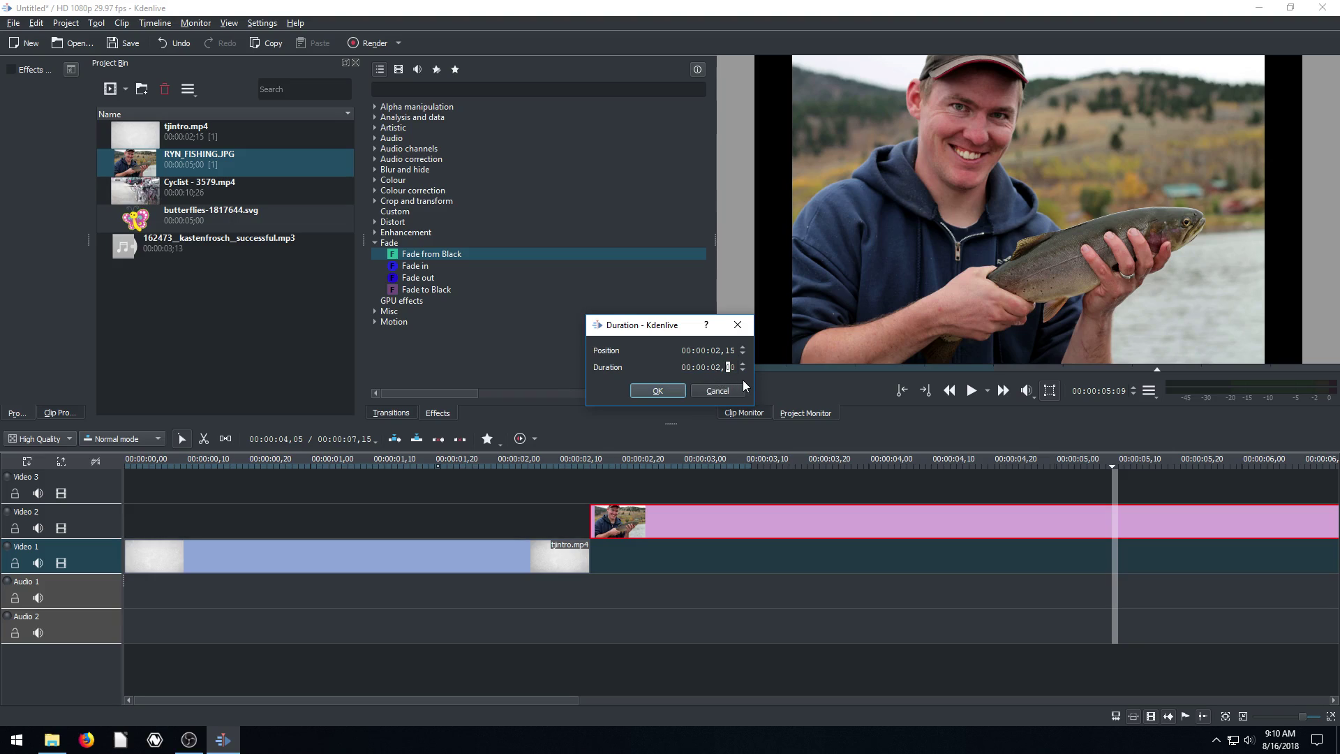
{"action": "left_click", "coordinate": [681, 389]}
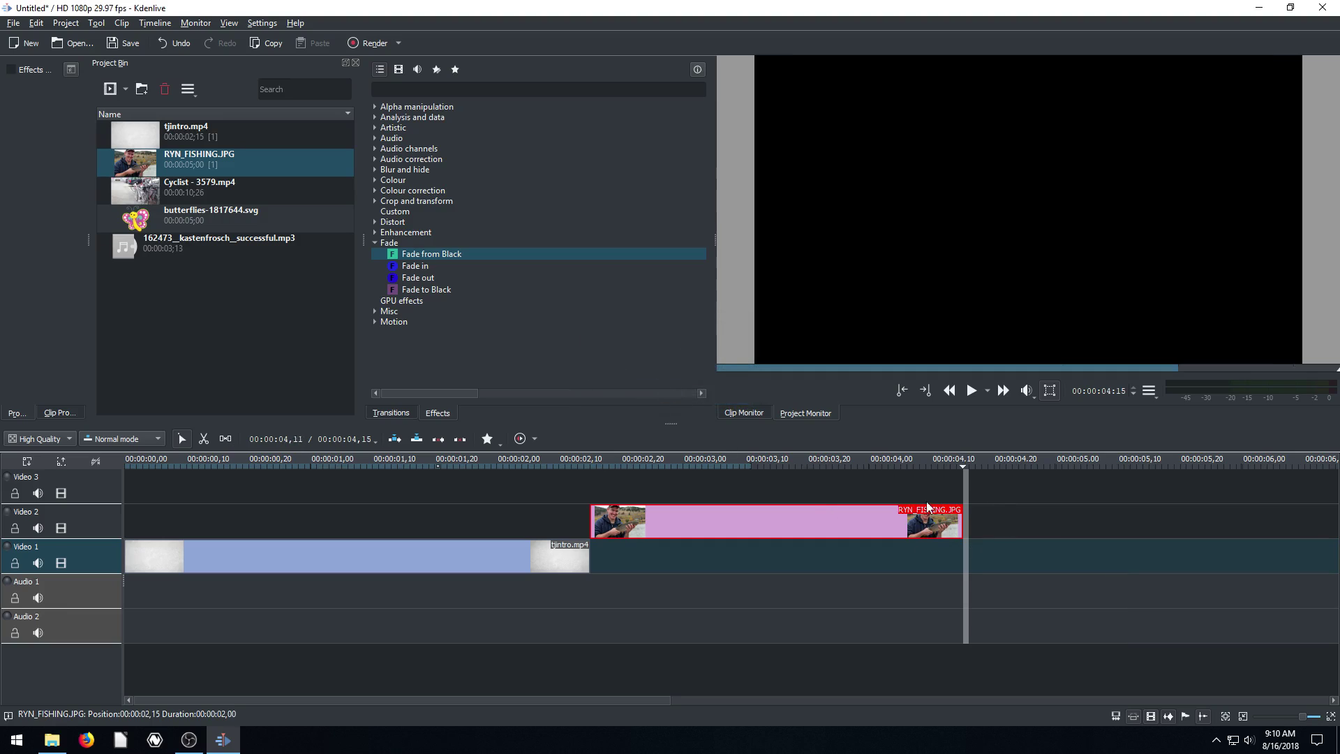
{"action": "left_click_drag", "start_coordinate": [961, 465], "coordinate": [892, 475]}
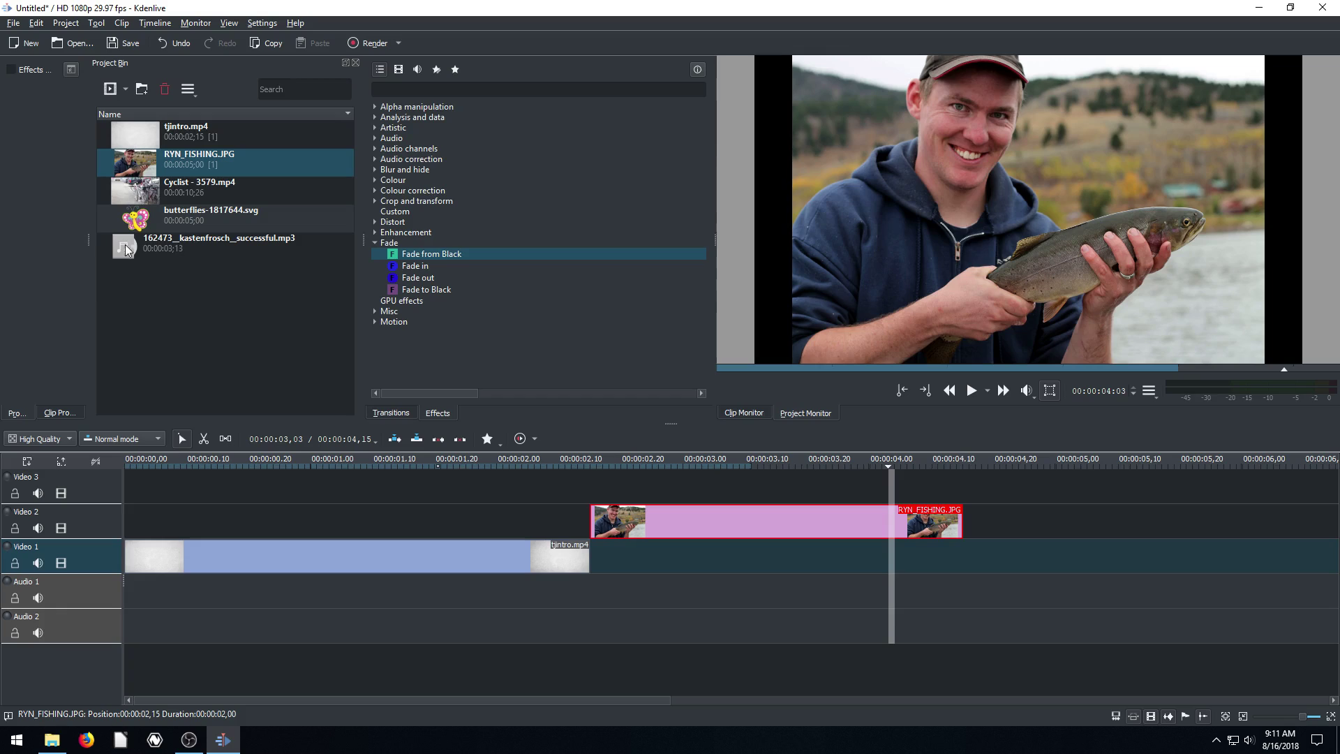
- Place successful.mp3 on the Audio 1 track and play back from about 00,25
{"action": "left_click_drag", "start_coordinate": [120, 248], "coordinate": [286, 605]}
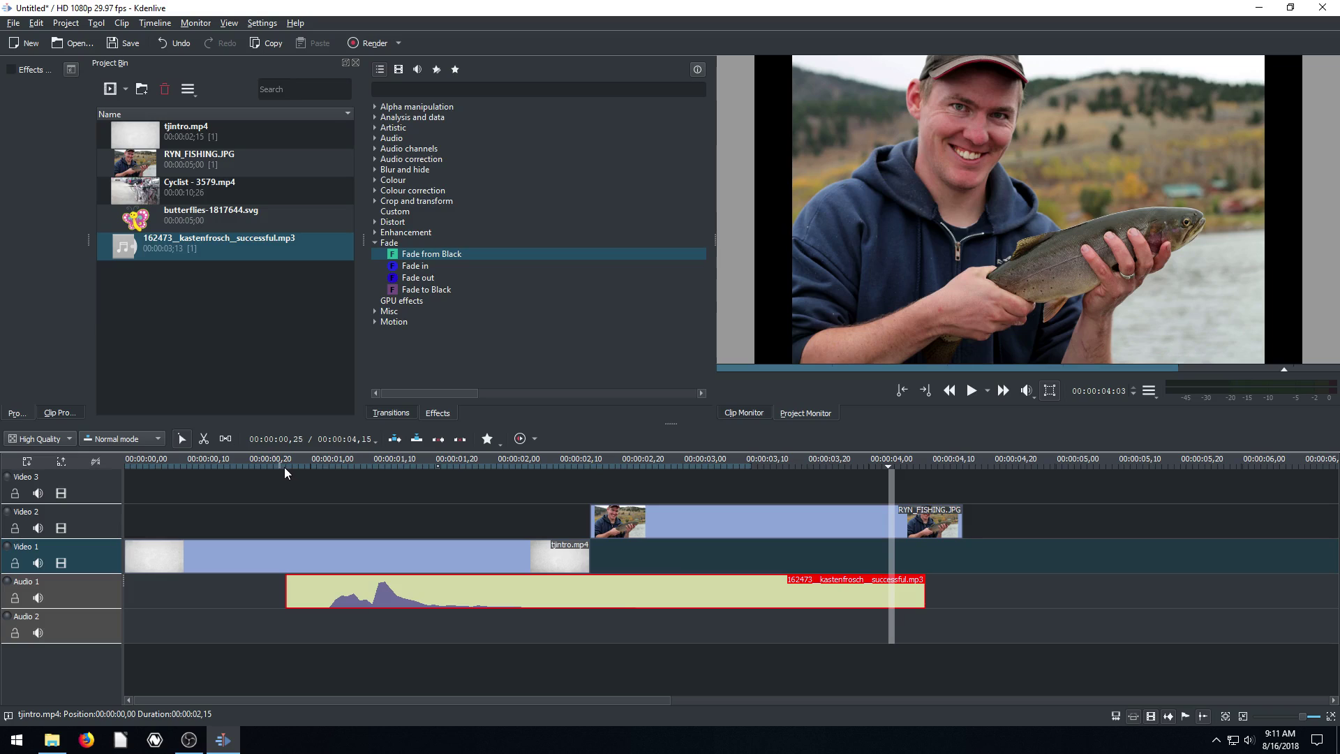
{"action": "left_click", "coordinate": [282, 466]}
{"action": "left_click", "coordinate": [971, 390]}
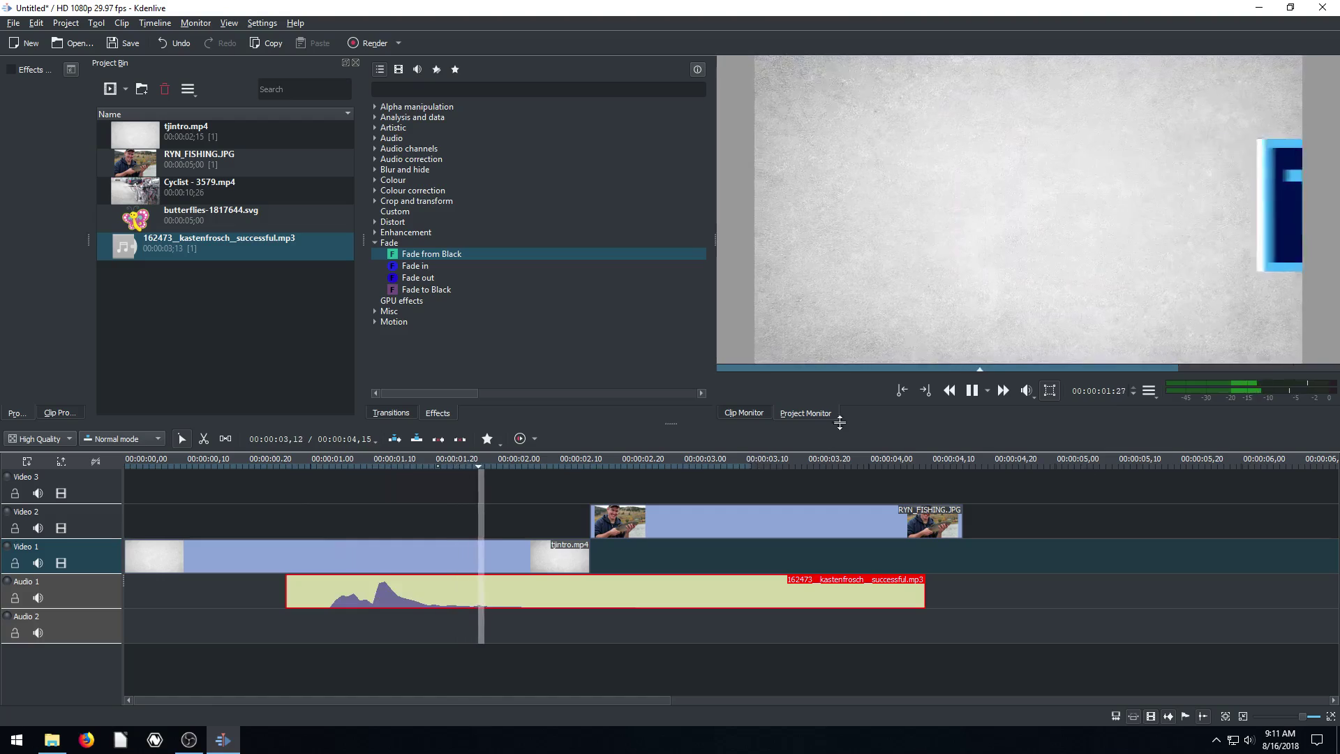
{"action": "left_click", "coordinate": [973, 392]}
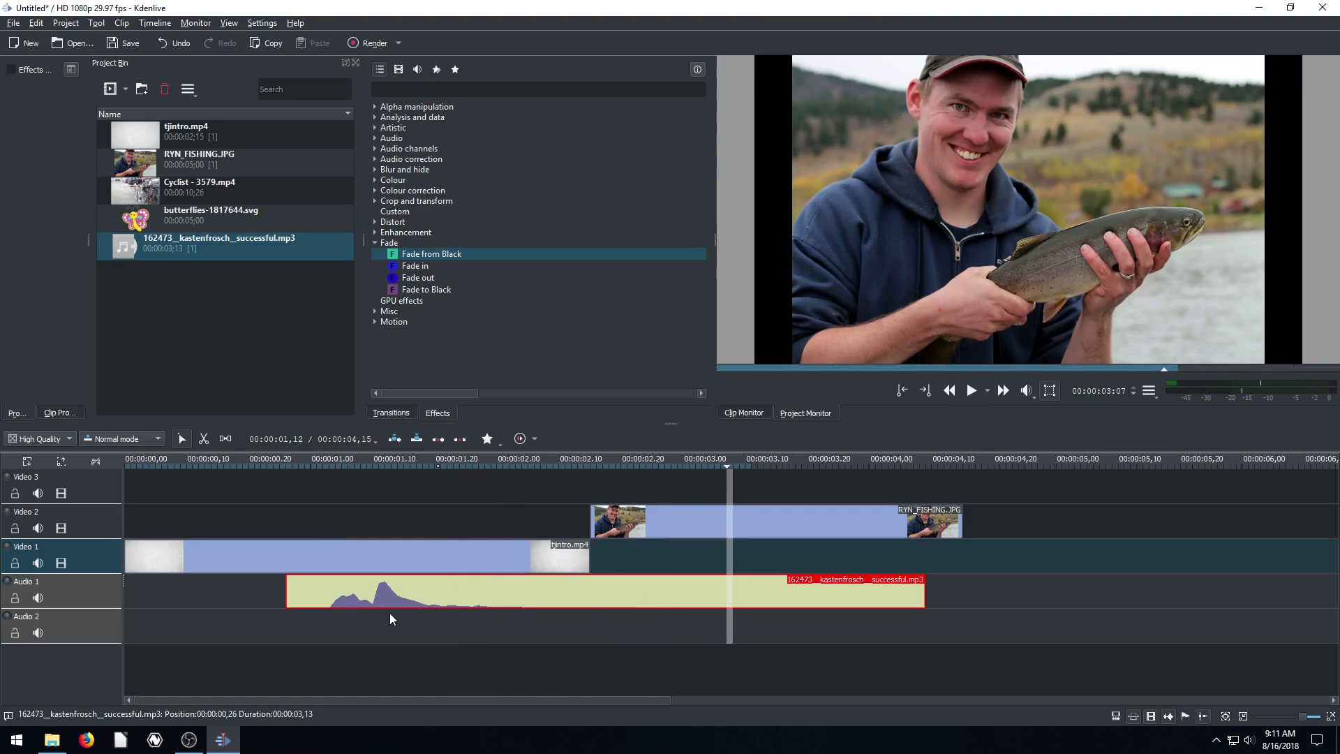
- Move RYN_FISHING.JPG on Video 2 earlier to start at 00:00:01,21 and preview the overlap
{"action": "left_click", "coordinate": [407, 556]}
{"action": "left_click", "coordinate": [649, 523]}
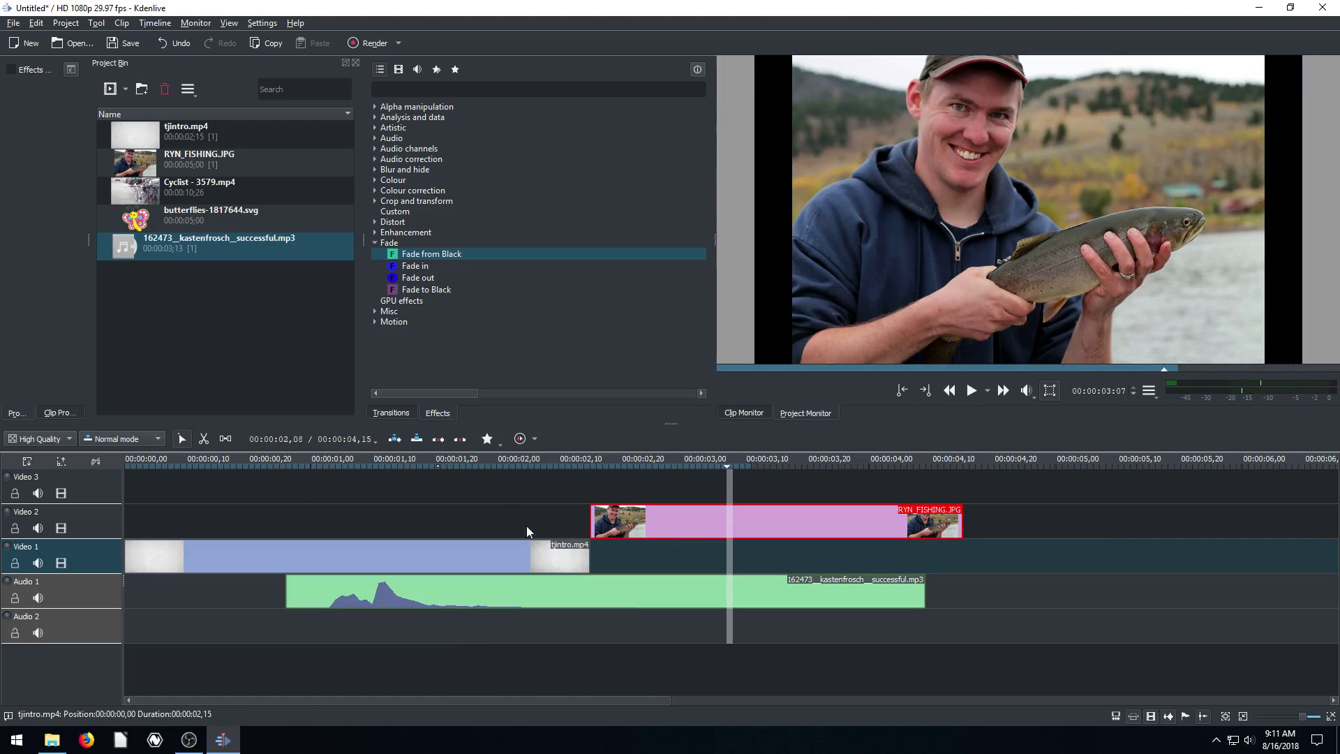
{"action": "left_click", "coordinate": [439, 547]}
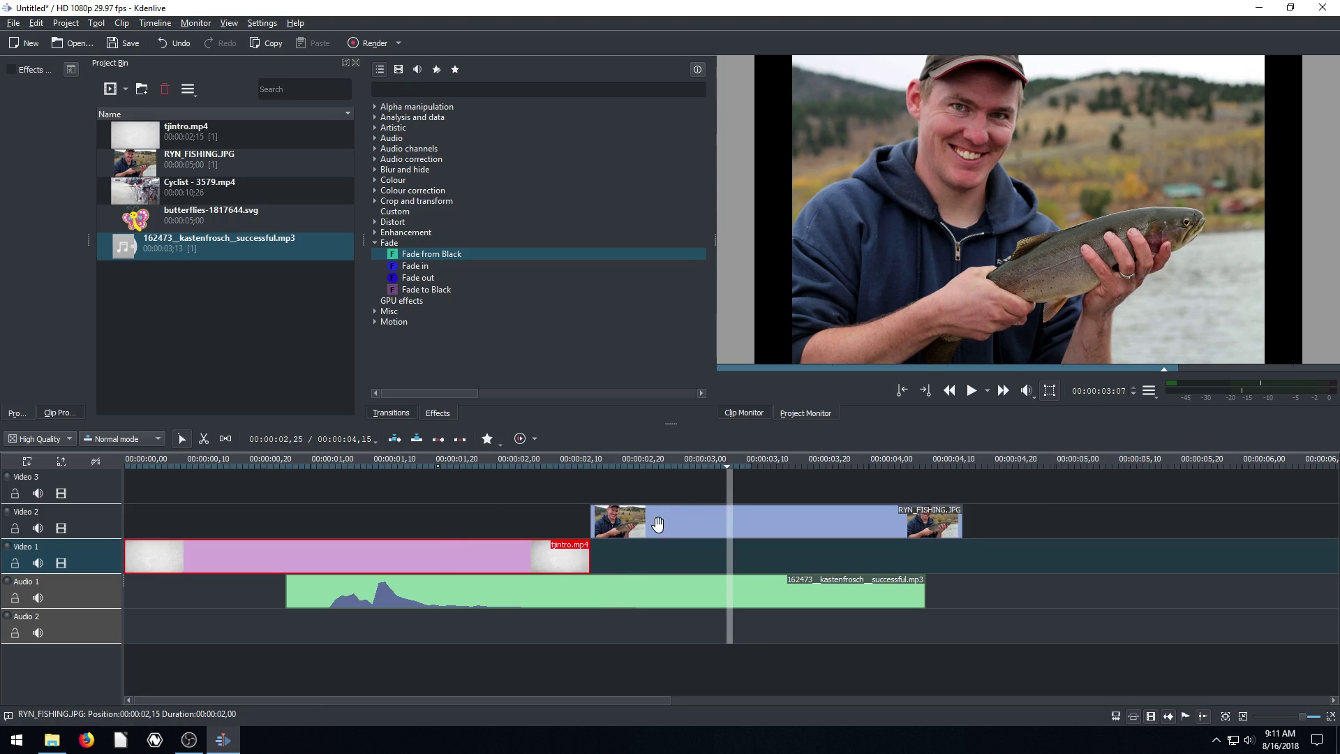
{"action": "left_click_drag", "start_coordinate": [693, 517], "coordinate": [546, 517]}
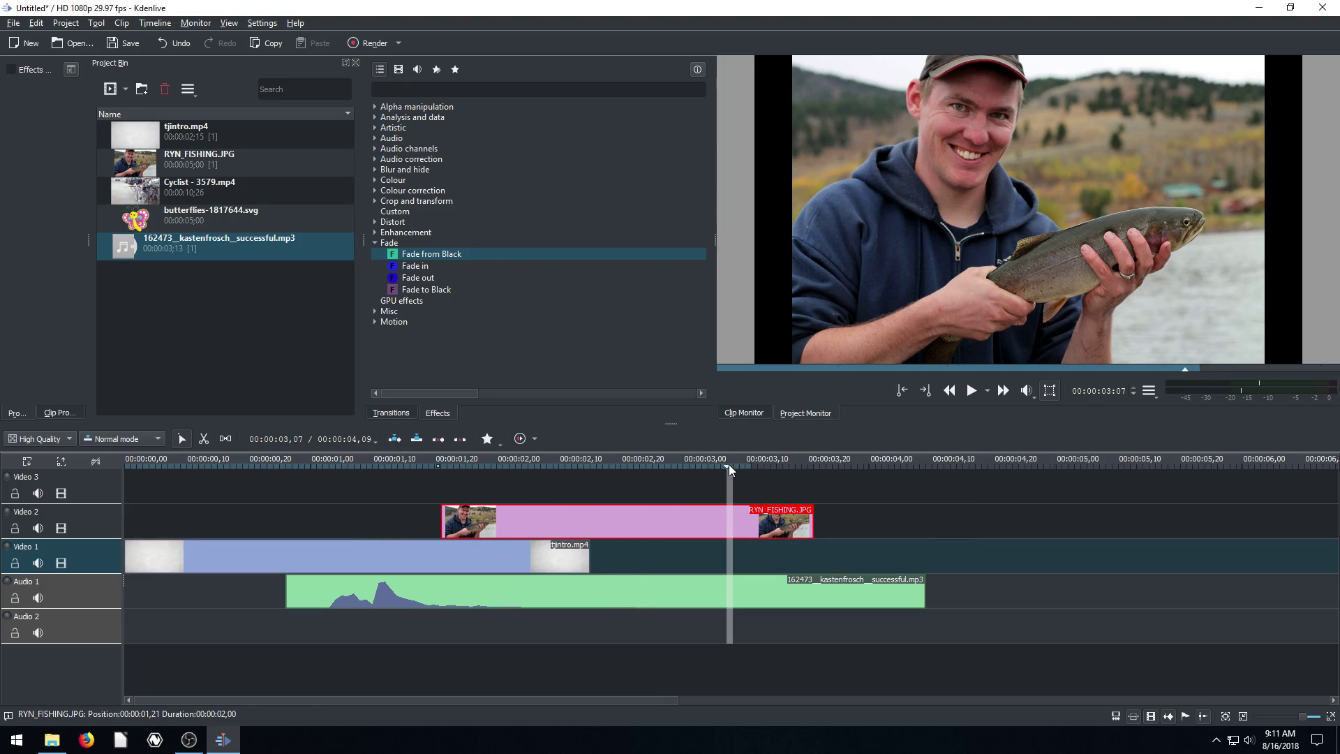
{"action": "key", "text": "j"}
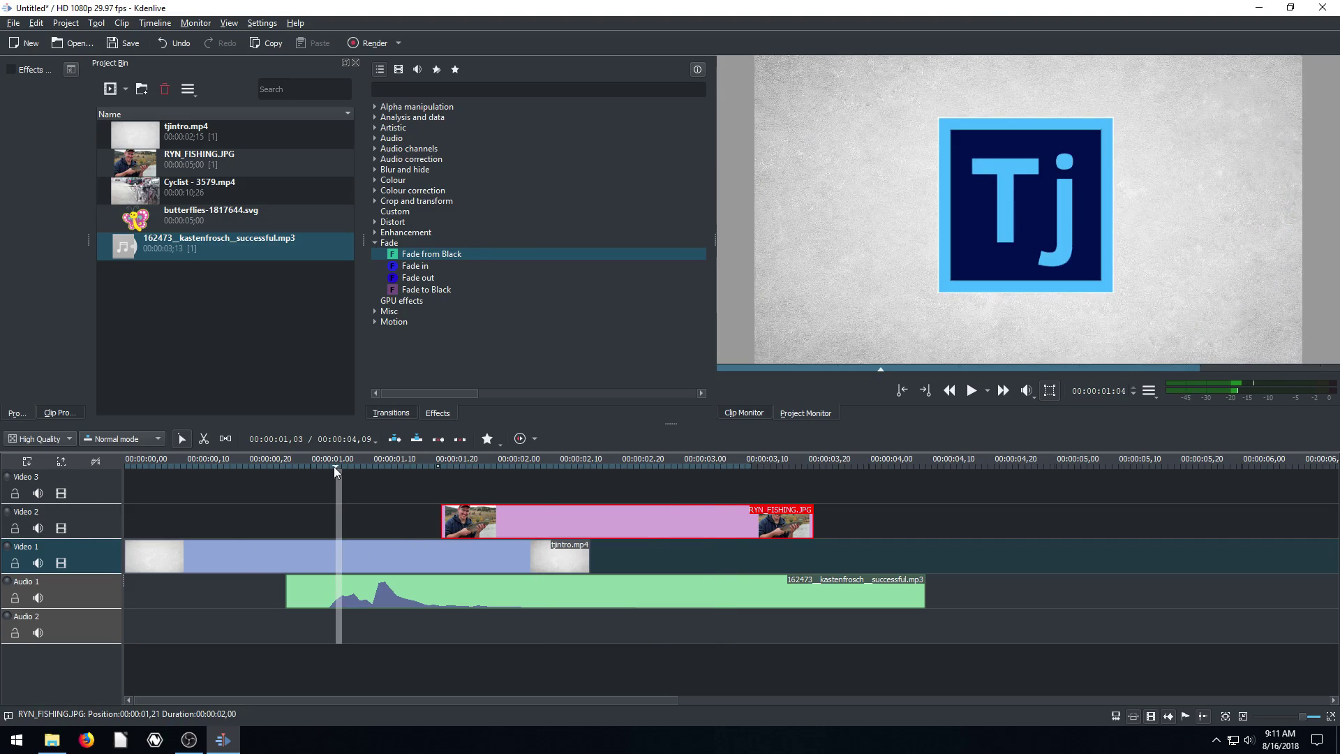
{"action": "left_click_drag", "start_coordinate": [334, 467], "coordinate": [468, 470]}
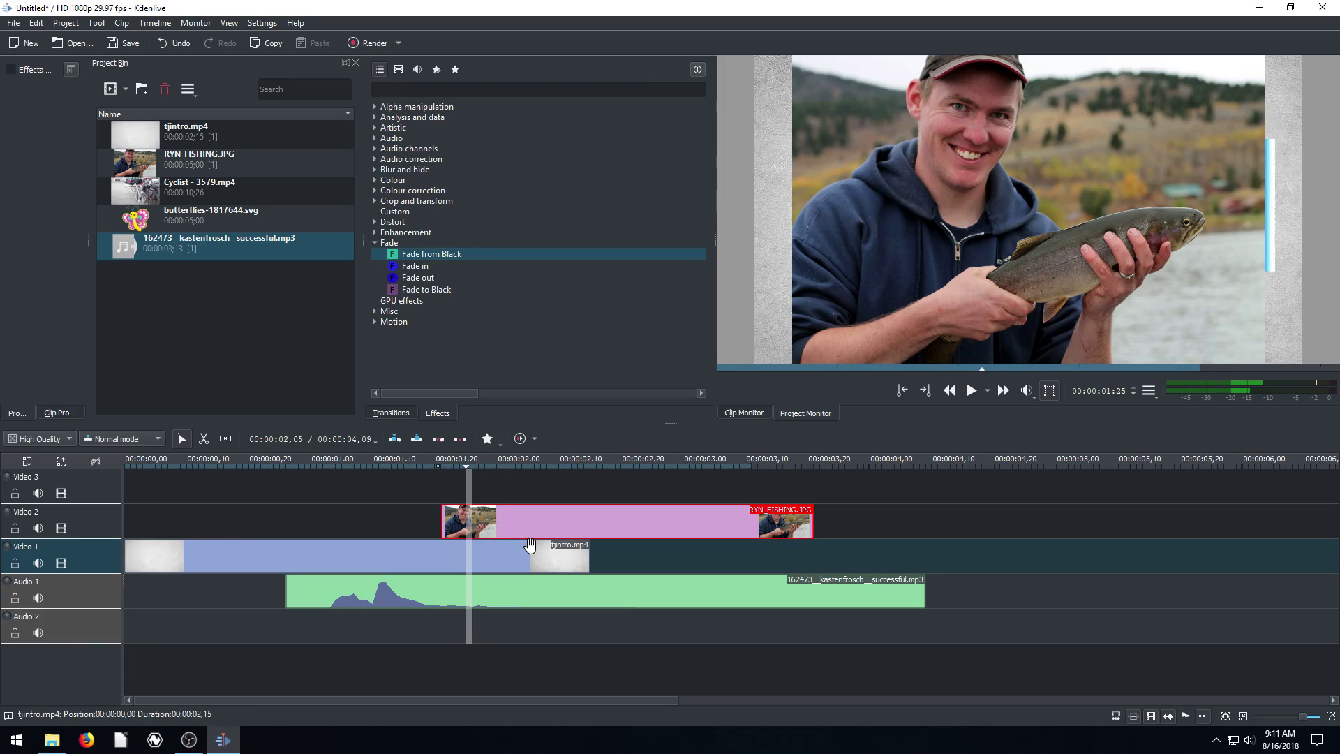
- Collapse the Fade effects group, deselect the mp3, and select the intro clip at the fishing still
{"action": "left_click", "coordinate": [375, 243]}
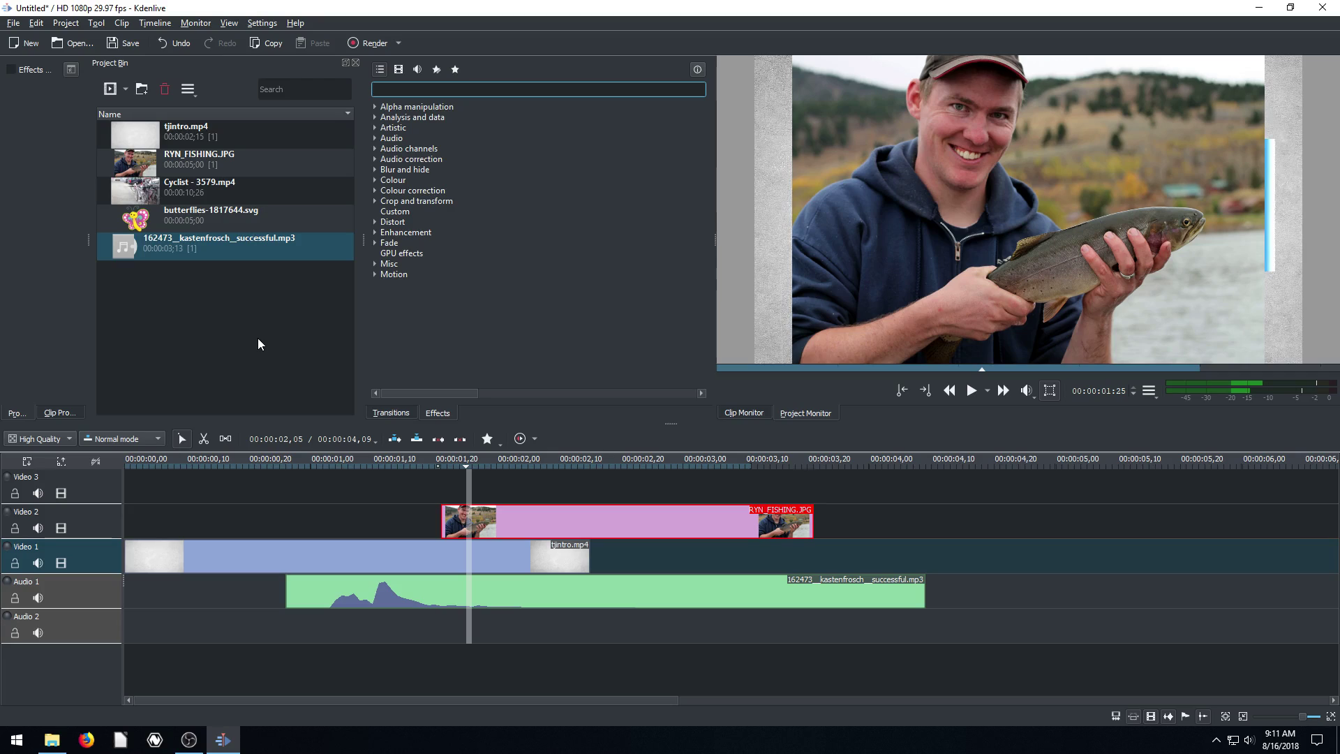
{"action": "left_click", "coordinate": [192, 378]}
{"action": "left_click", "coordinate": [493, 504]}
{"action": "left_click", "coordinate": [370, 555]}
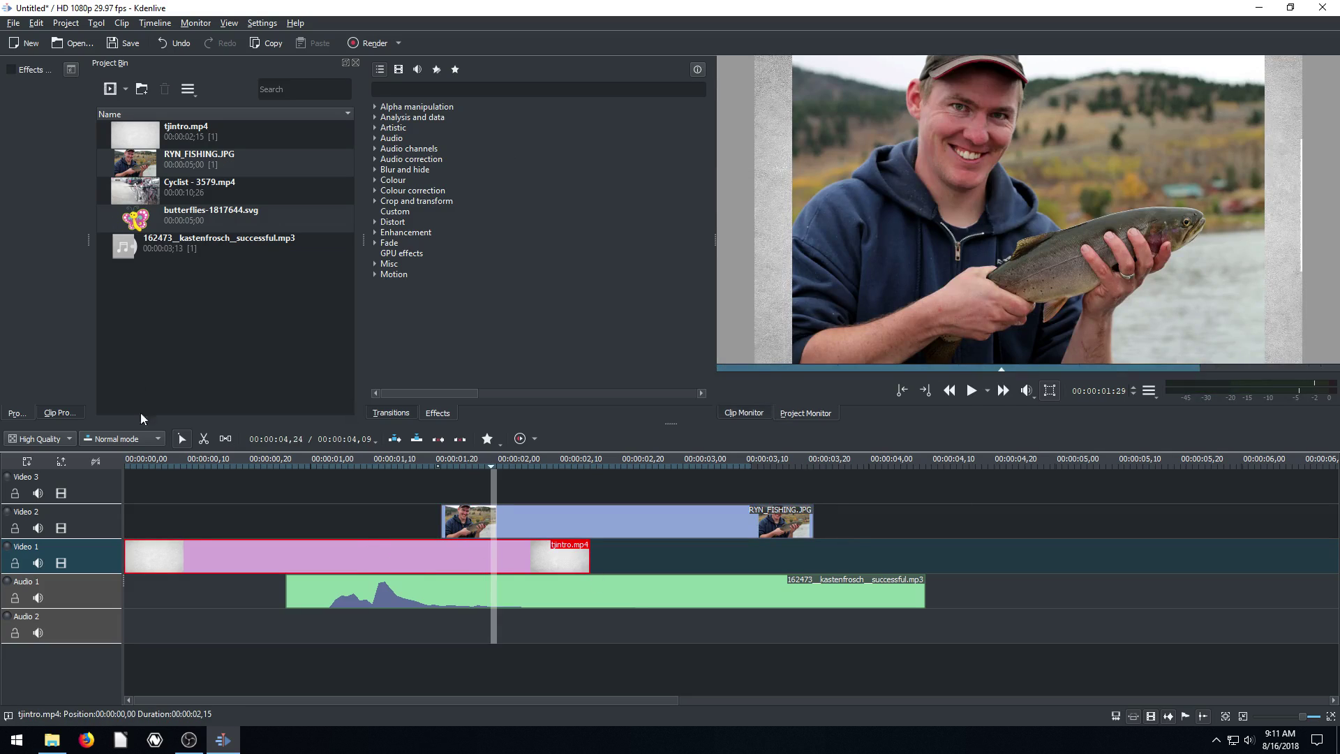
{"action": "left_click", "coordinate": [15, 24]}
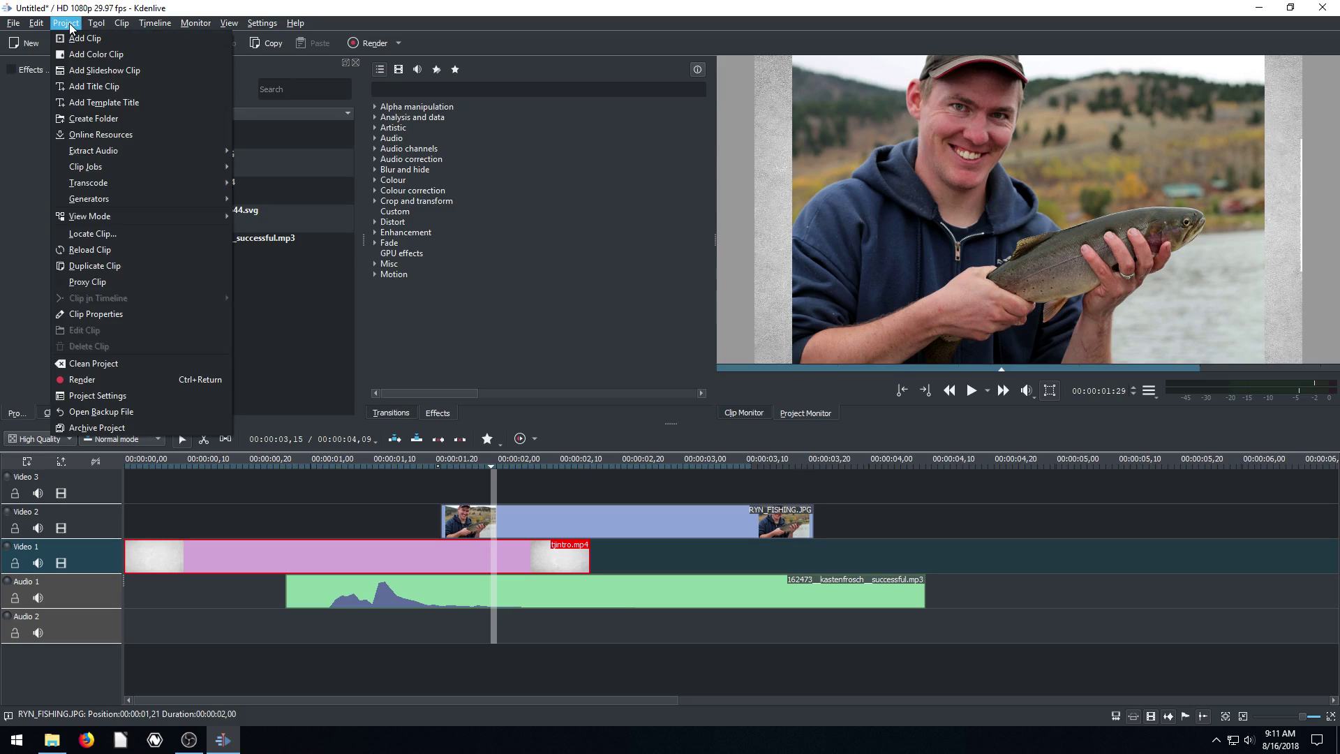
{"action": "mouse_move", "coordinate": [71, 28]}
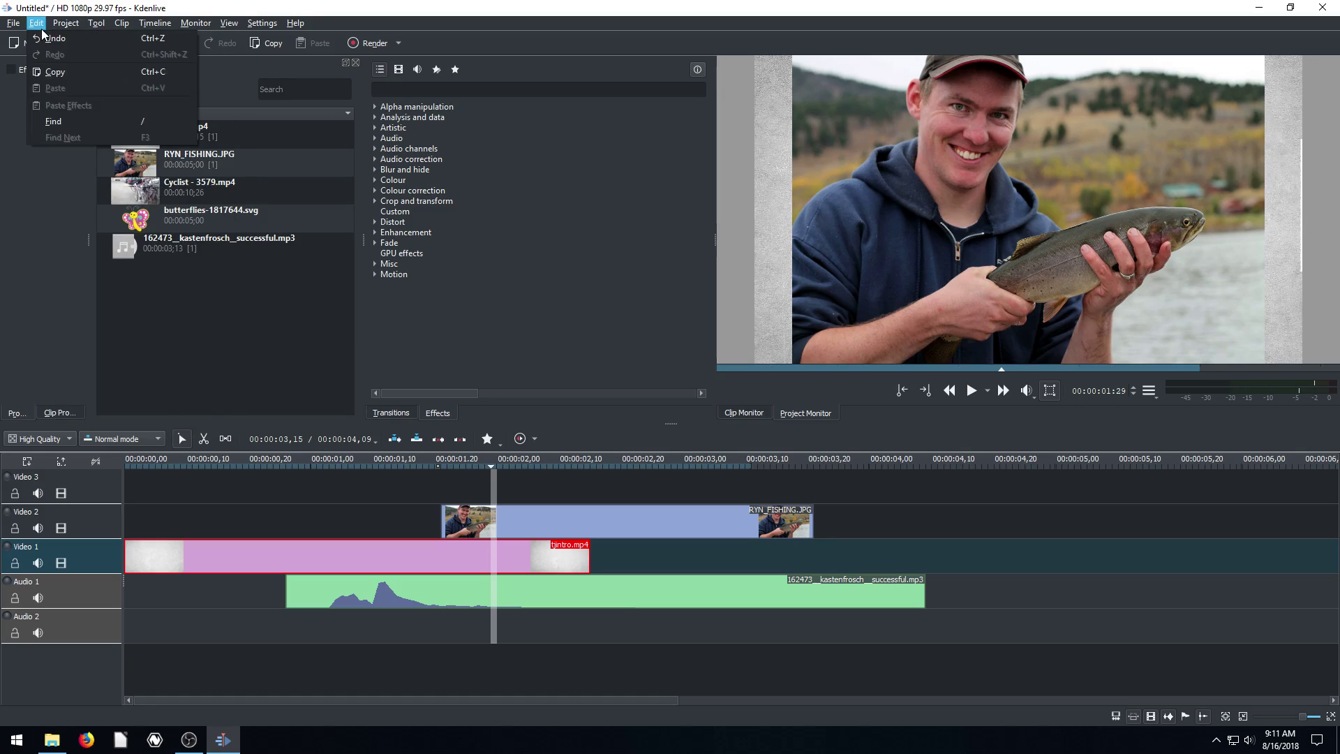
{"action": "mouse_move", "coordinate": [14, 31]}
{"action": "mouse_move", "coordinate": [66, 23]}
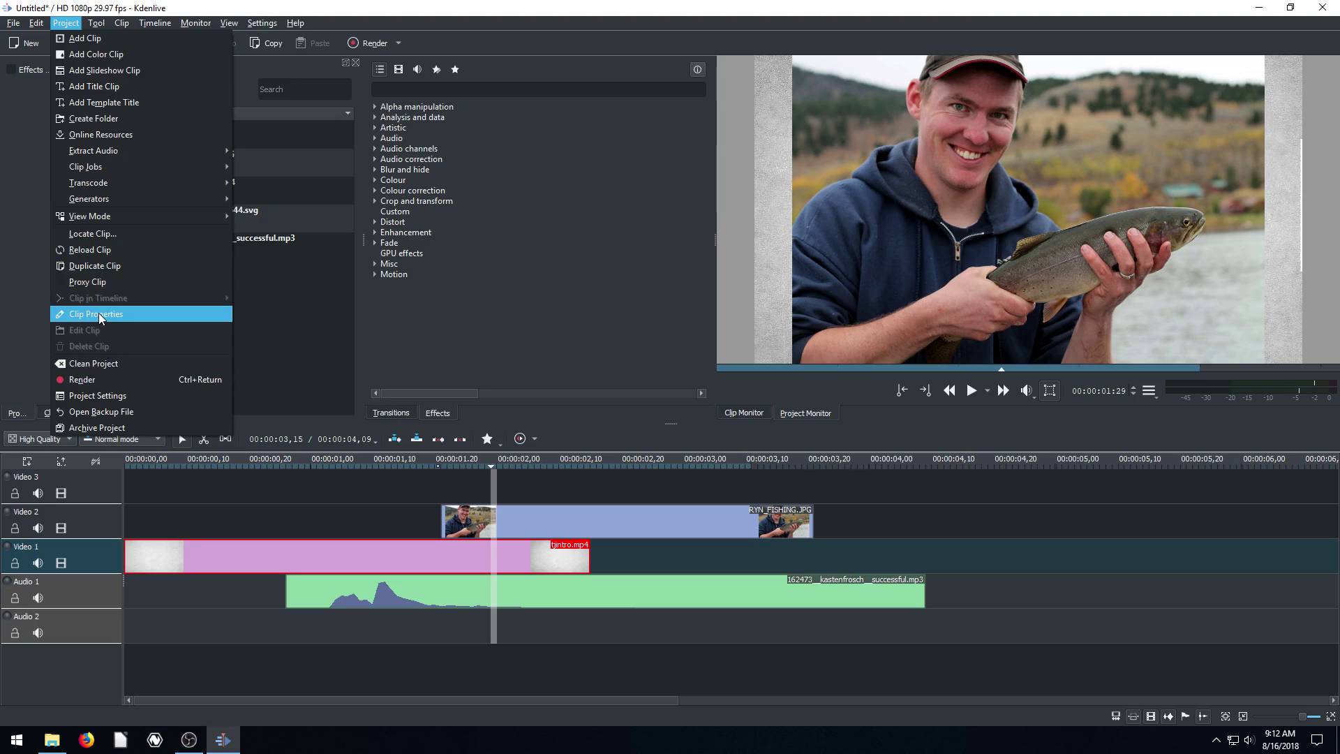
{"action": "left_click", "coordinate": [97, 396]}
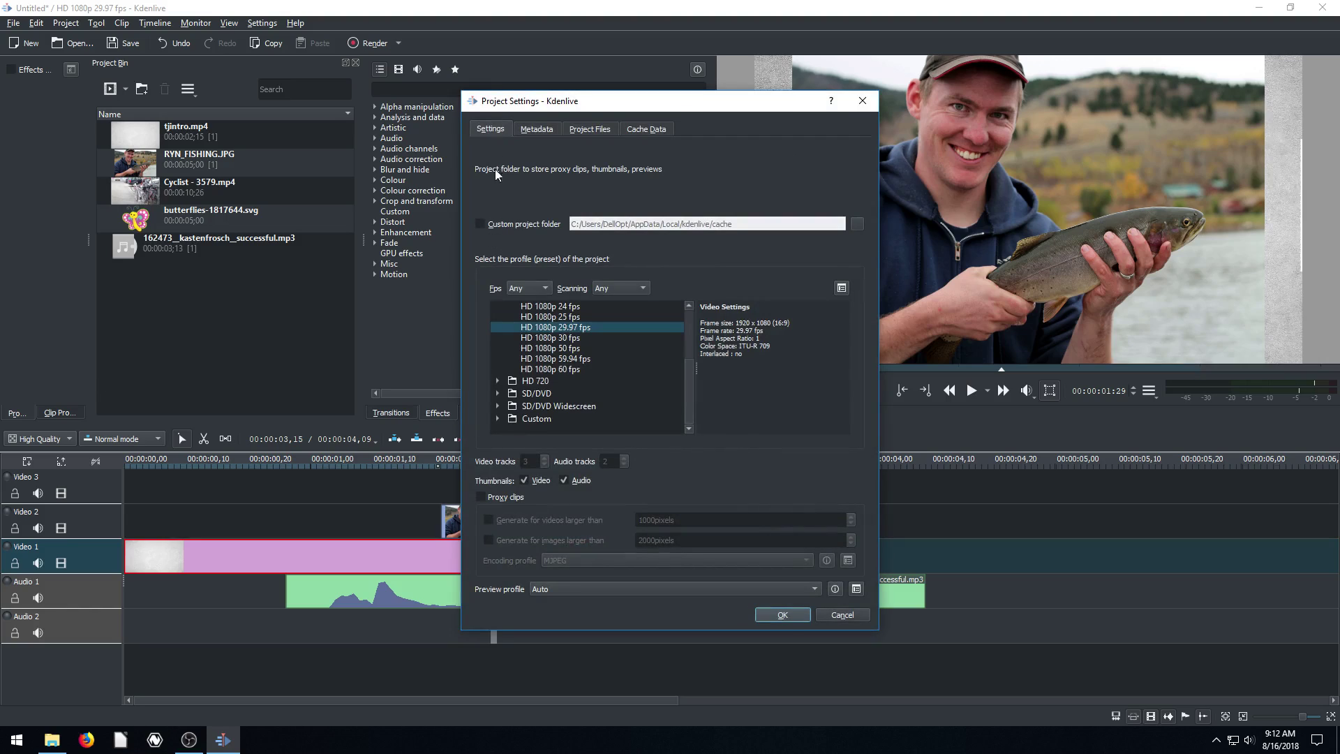
{"action": "left_click", "coordinate": [544, 330]}
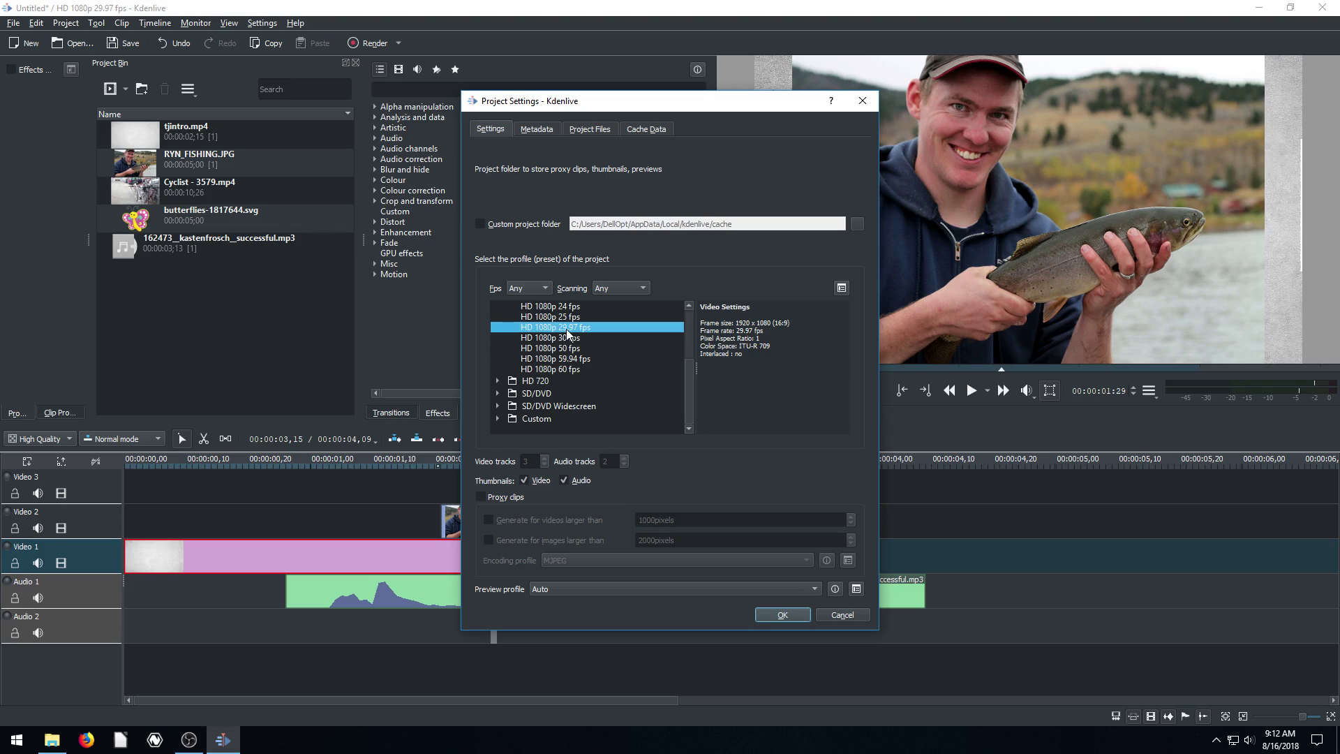
{"action": "scroll", "coordinate": [559, 339], "scroll_direction": "up", "scroll_amount": 3}
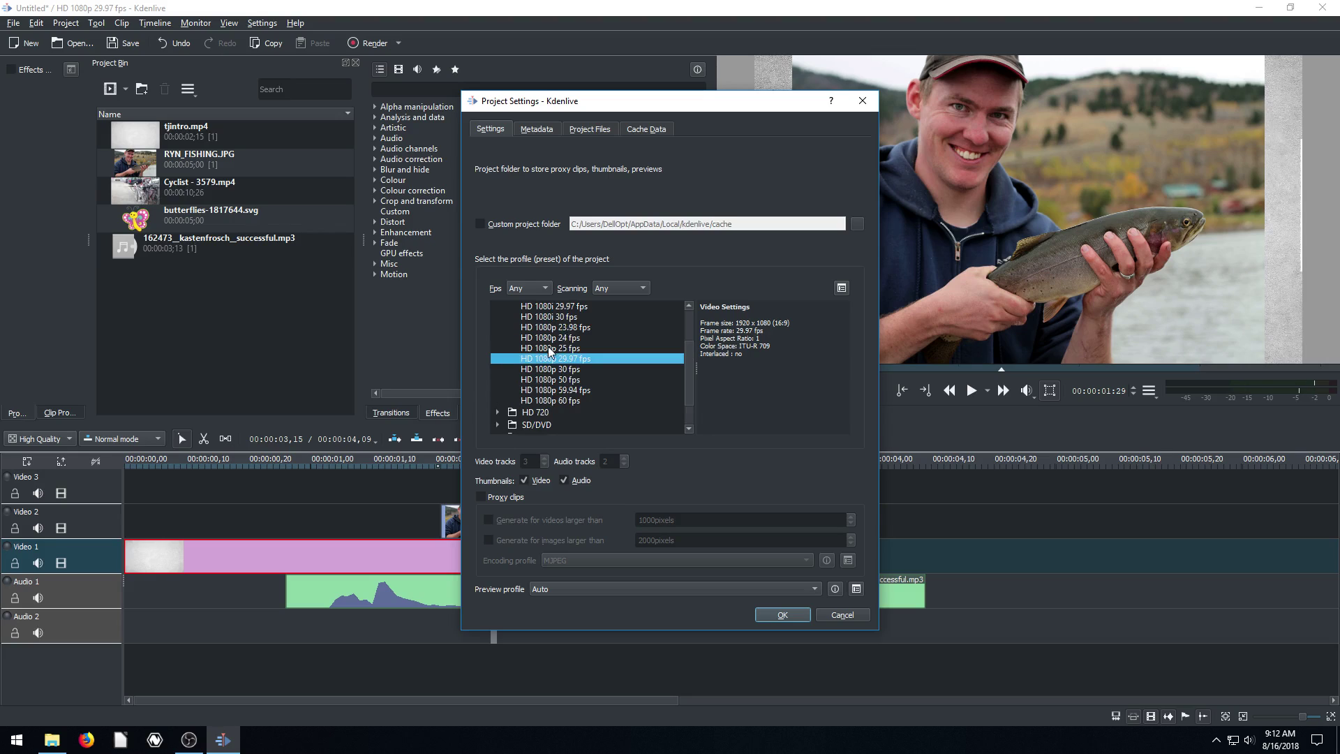
{"action": "left_click", "coordinate": [498, 346]}
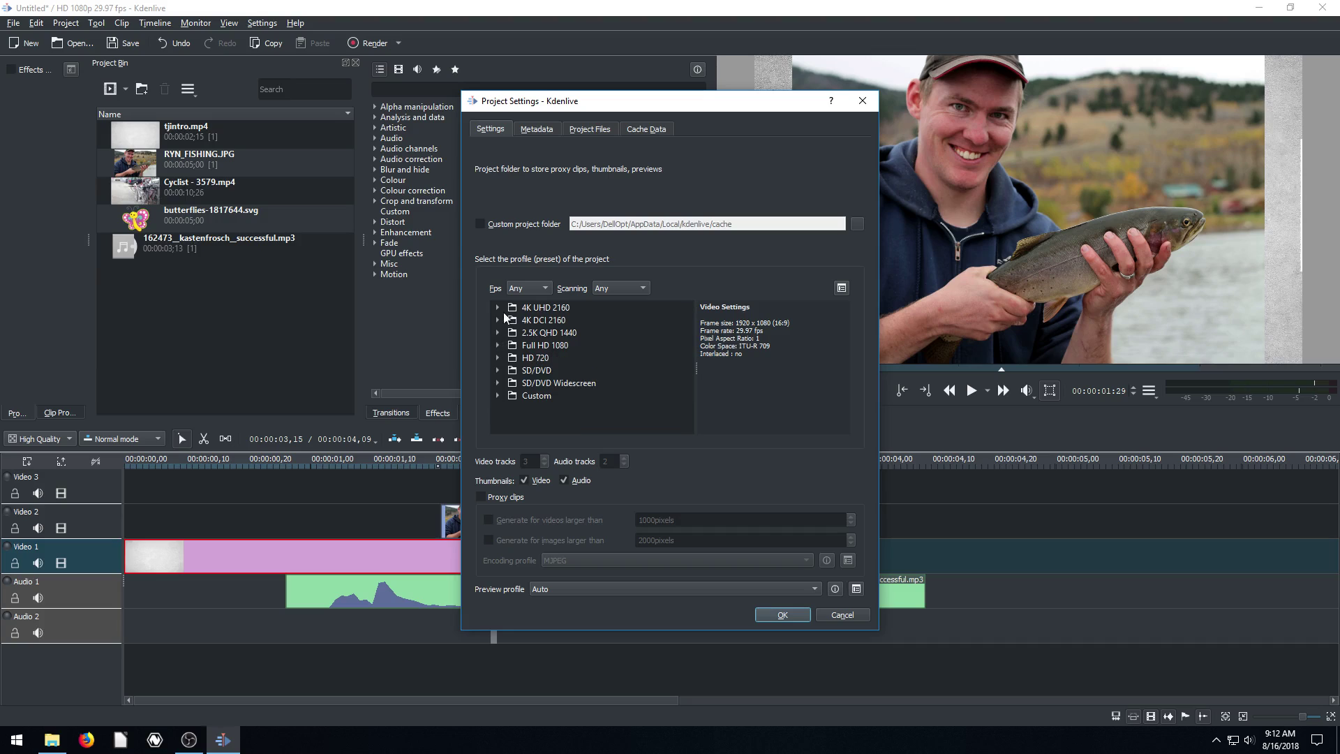
{"action": "left_click", "coordinate": [497, 308]}
{"action": "left_click", "coordinate": [499, 309]}
{"action": "left_click", "coordinate": [497, 358]}
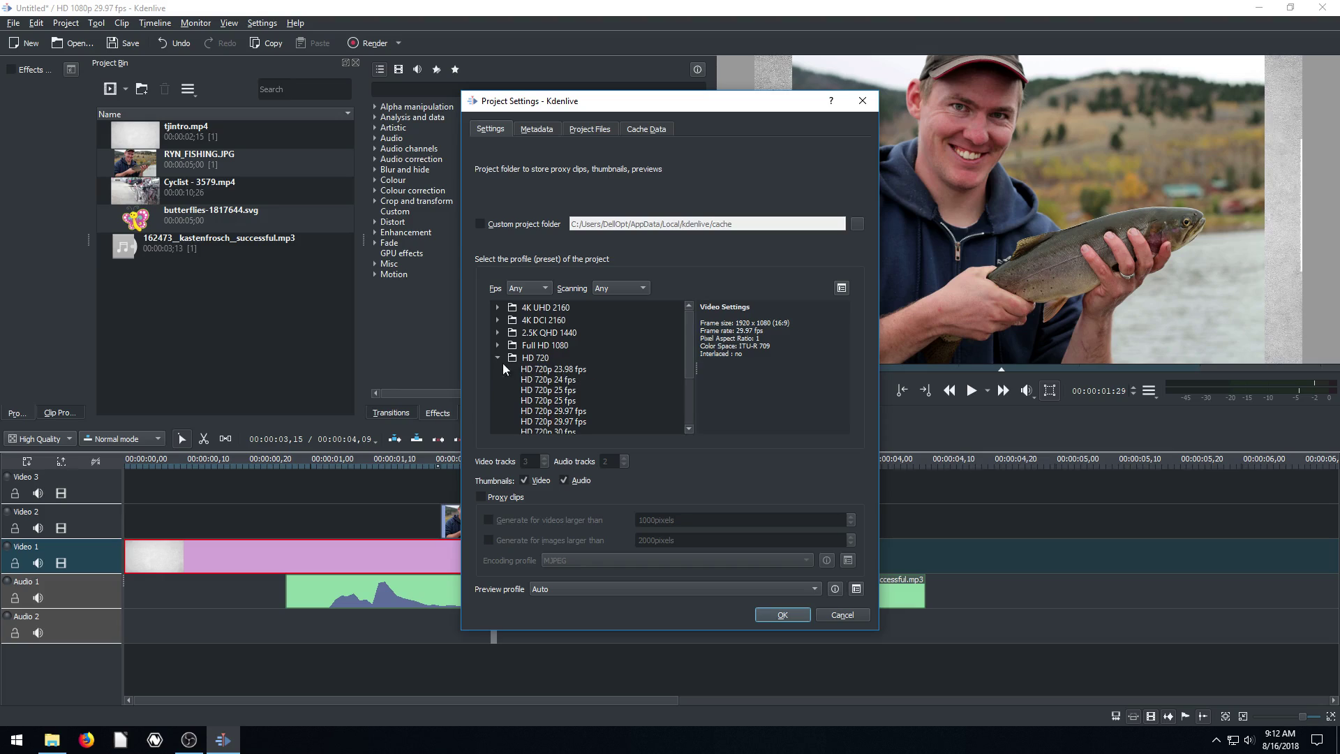
{"action": "left_click", "coordinate": [549, 386]}
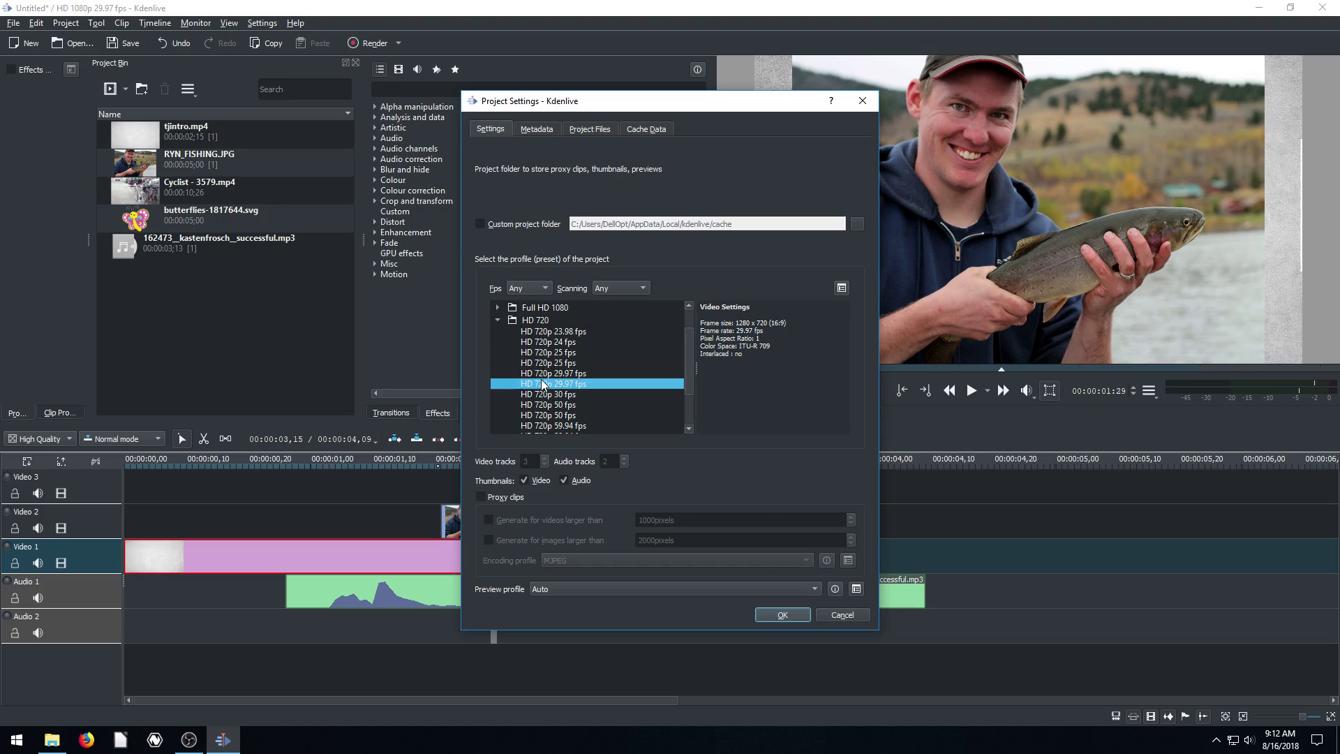
{"action": "left_click", "coordinate": [497, 322]}
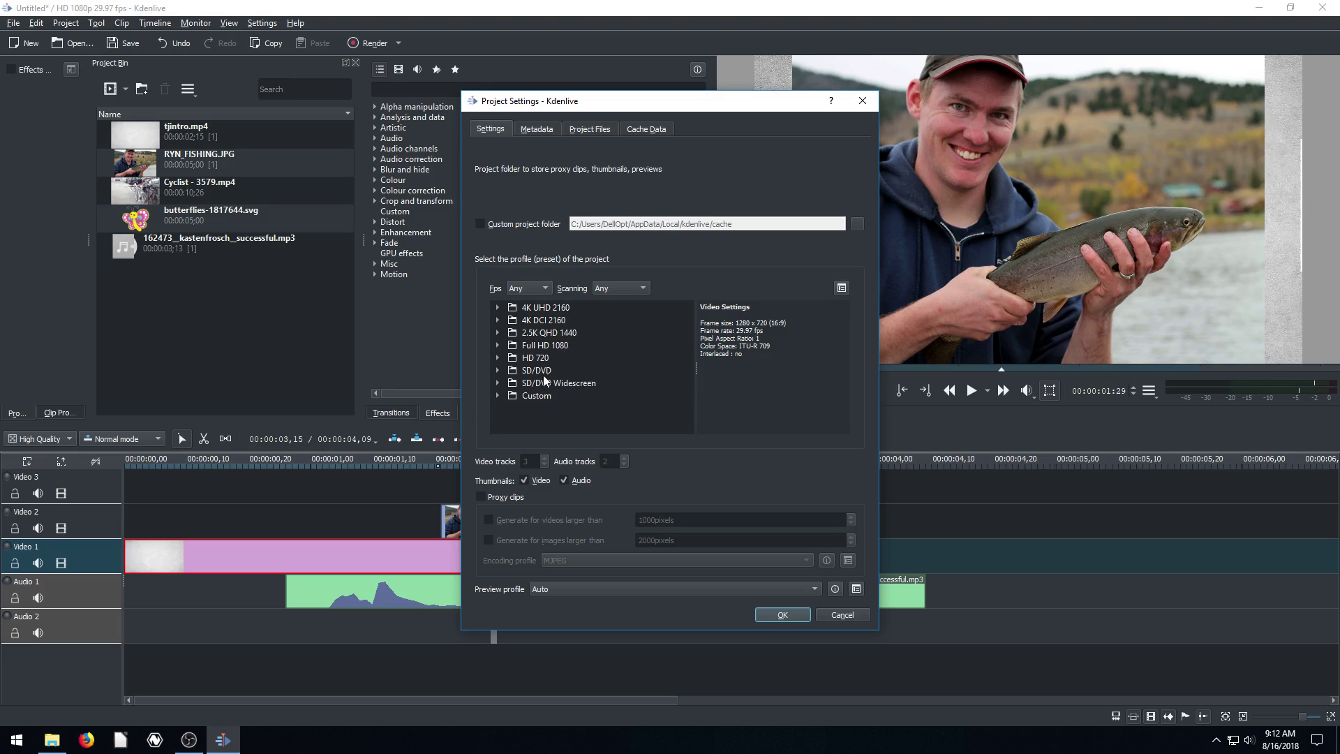
{"action": "left_click", "coordinate": [845, 615]}
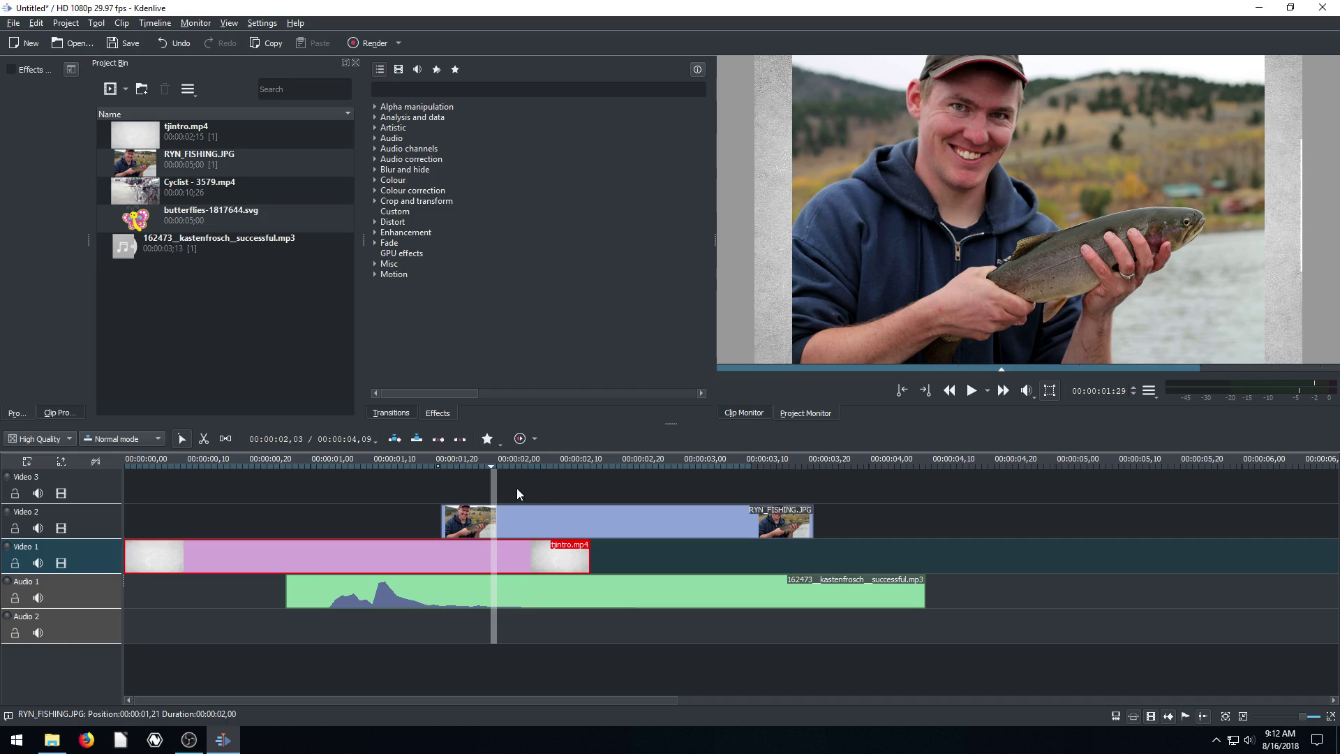
{"action": "left_click", "coordinate": [401, 468]}
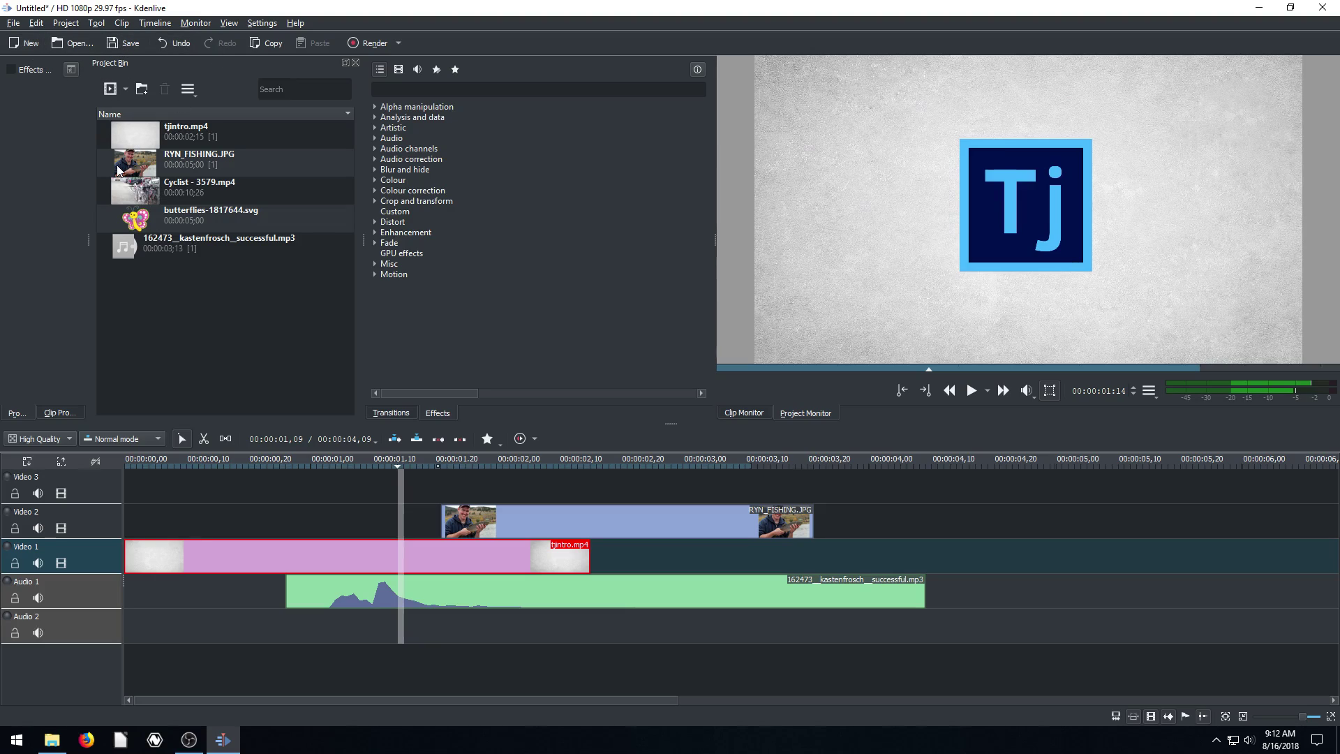
{"action": "left_click", "coordinate": [377, 44]}
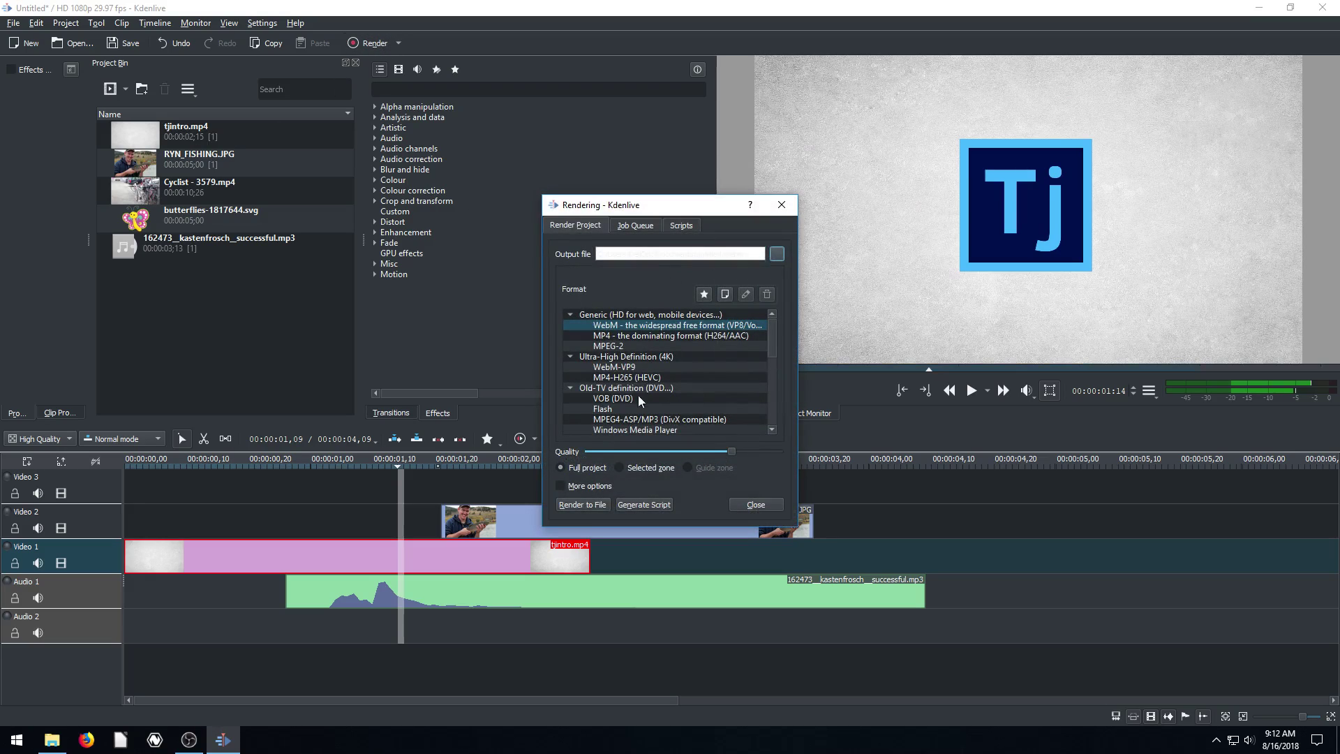
{"action": "left_click", "coordinate": [754, 504]}
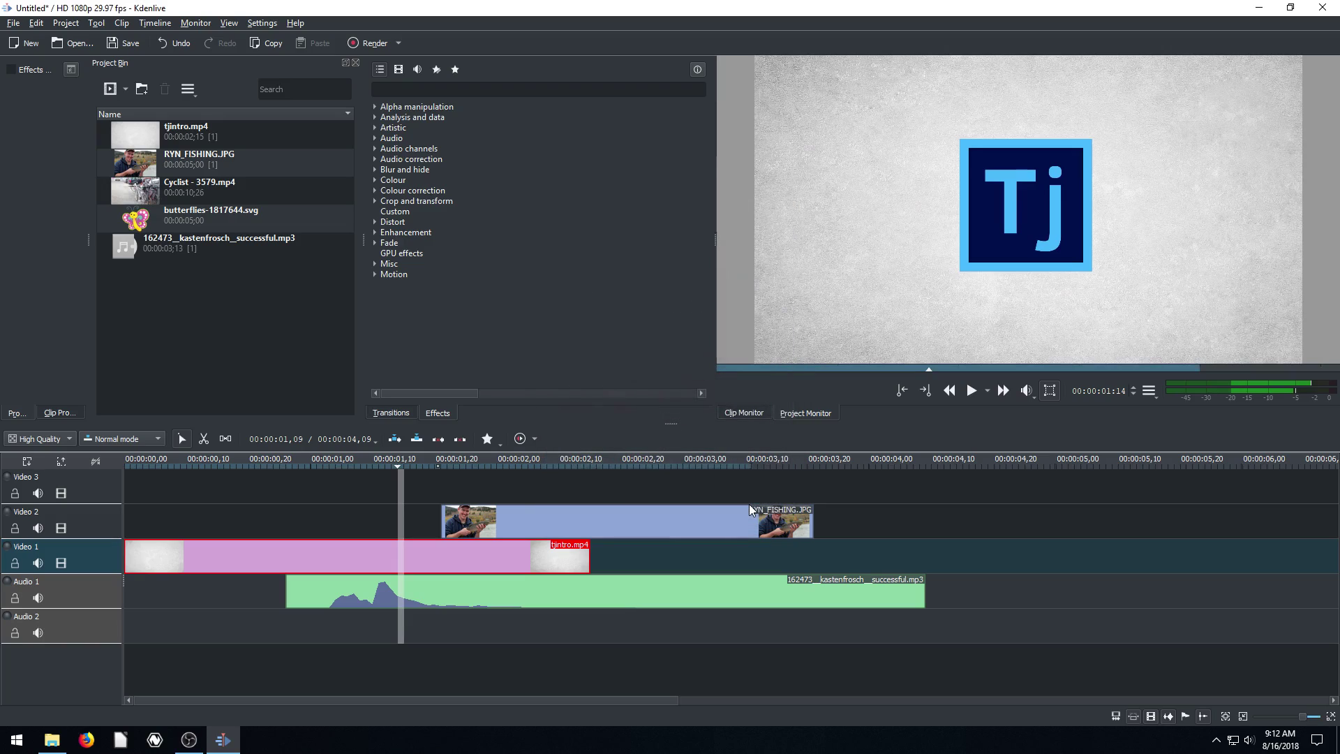